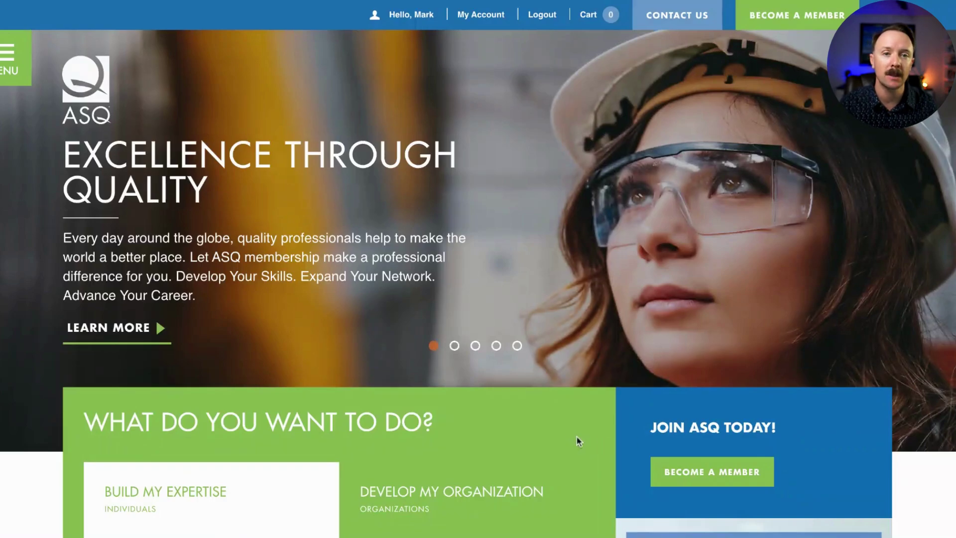
Open the Certification section of the ASQ website from the home page
{"action": "scroll", "coordinate": [572, 415], "scroll_direction": "down", "scroll_amount": 3}
{"action": "scroll", "coordinate": [572, 415], "scroll_direction": "down", "scroll_amount": 3}
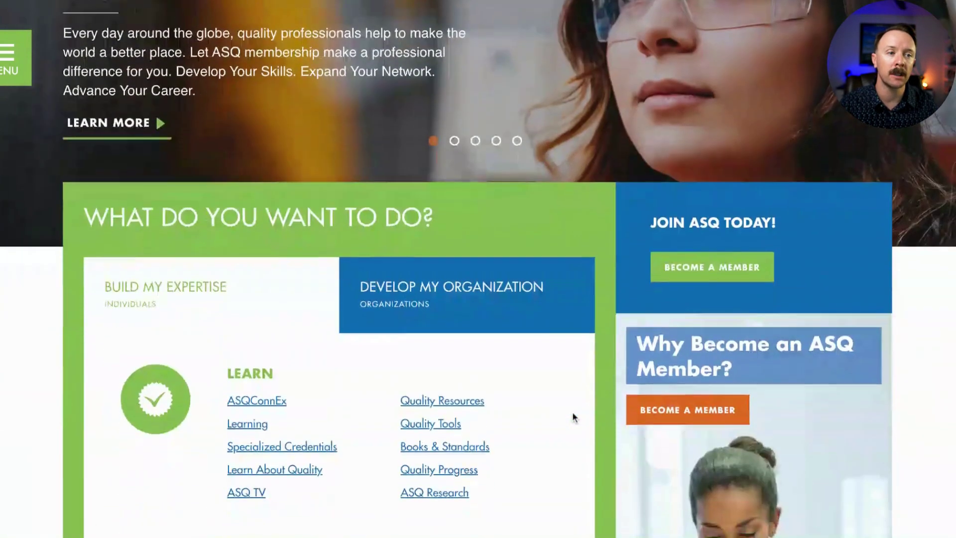
{"action": "scroll", "coordinate": [467, 426], "scroll_direction": "down", "scroll_amount": 3}
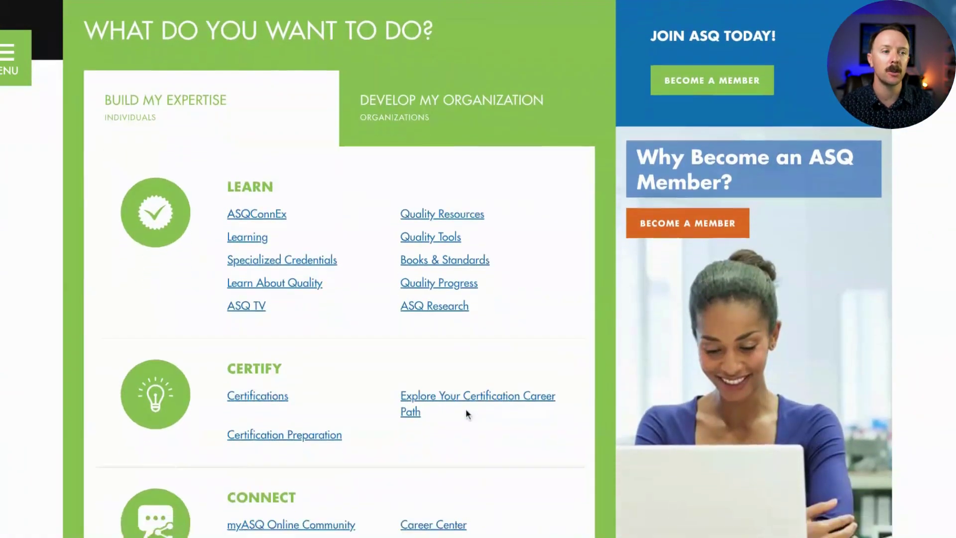
{"action": "scroll", "coordinate": [465, 412], "scroll_direction": "up", "scroll_amount": 10}
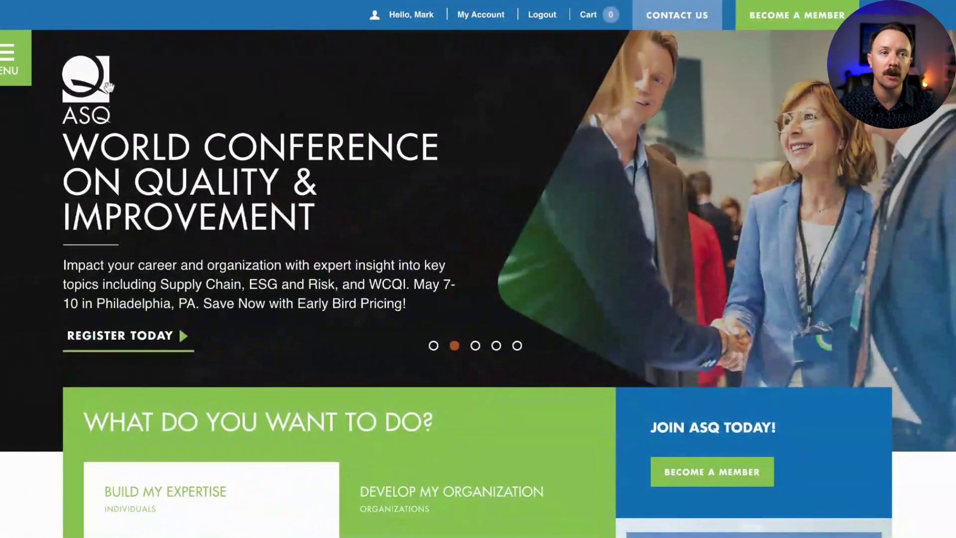
{"action": "left_click", "coordinate": [6, 75]}
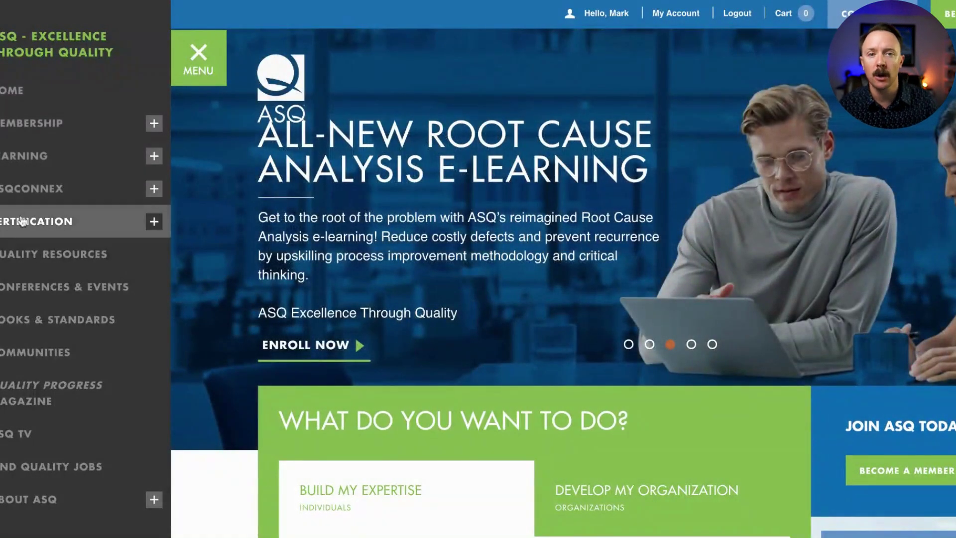
{"action": "left_click", "coordinate": [22, 222]}
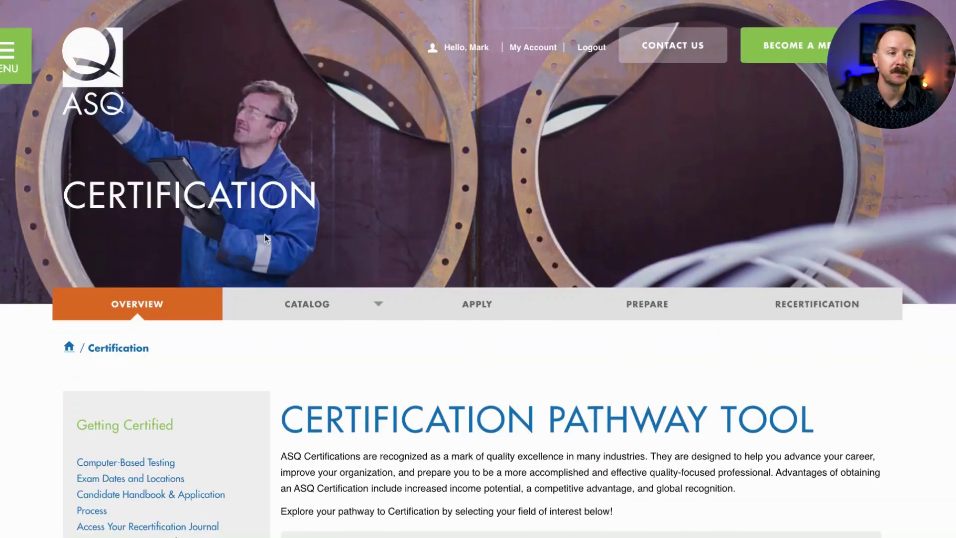
Go from the certification overview to the page for applying for certification
{"action": "scroll", "coordinate": [265, 238], "scroll_direction": "down", "scroll_amount": 3}
{"action": "scroll", "coordinate": [395, 227], "scroll_direction": "down", "scroll_amount": 1}
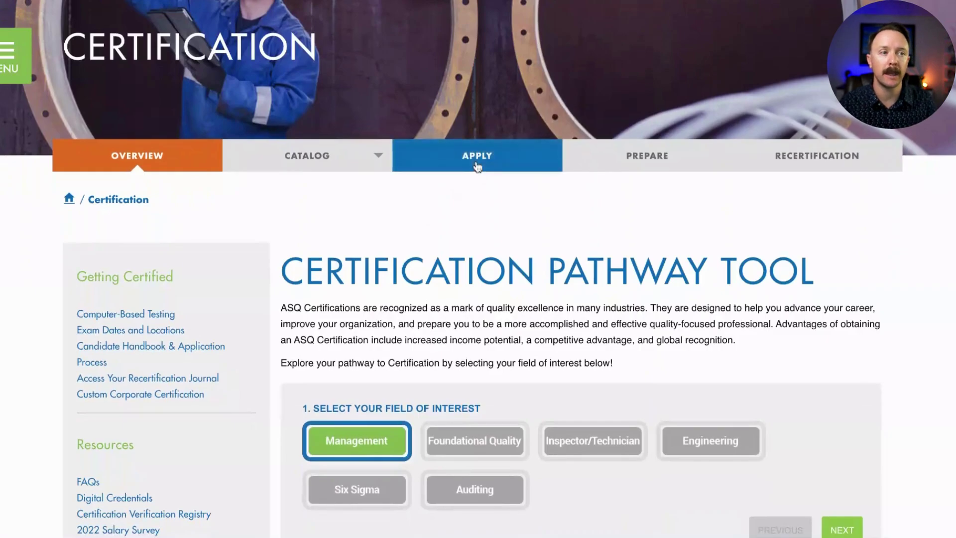
{"action": "scroll", "coordinate": [478, 167], "scroll_direction": "up", "scroll_amount": 1}
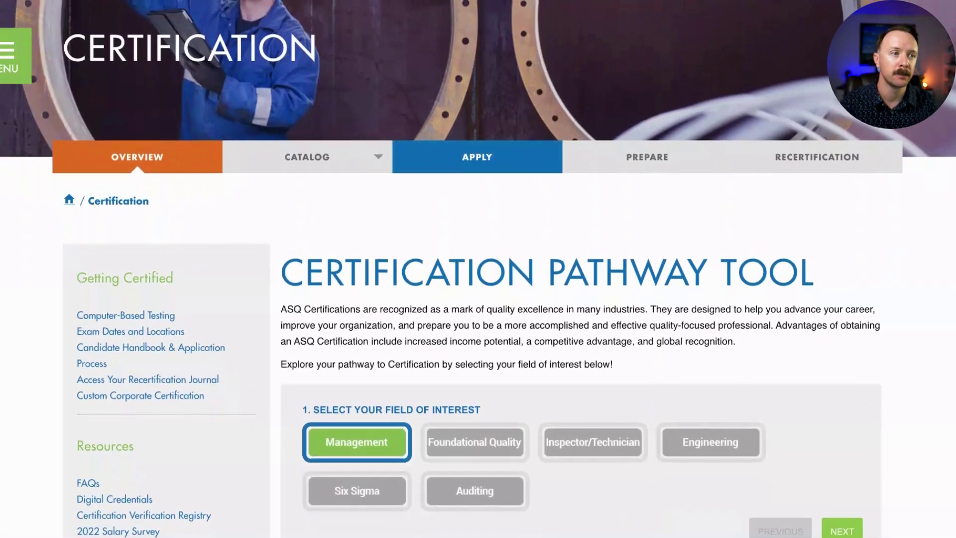
{"action": "left_click", "coordinate": [476, 157]}
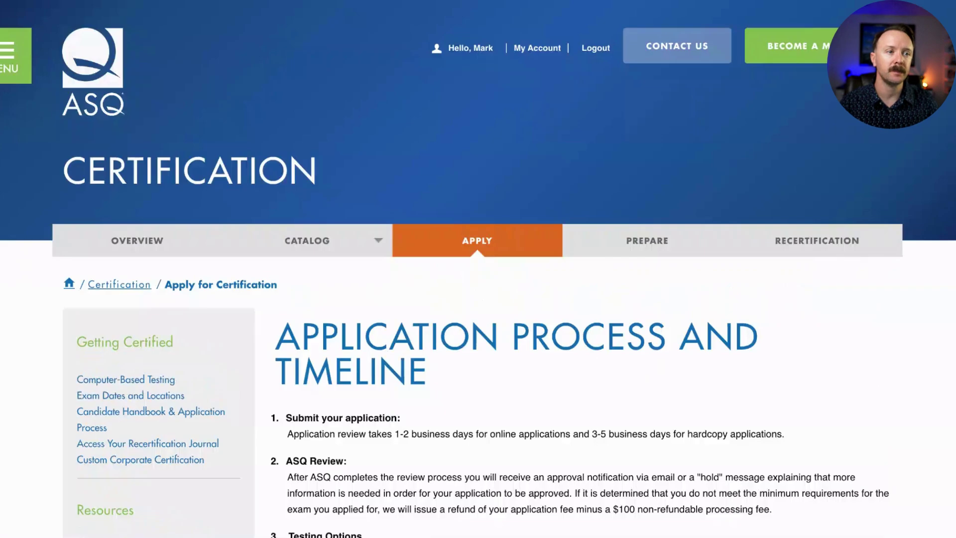
Find the Certified Six Sigma Green Belt in the certifications list and start its exam application
{"action": "scroll", "coordinate": [478, 268], "scroll_direction": "down", "scroll_amount": 6}
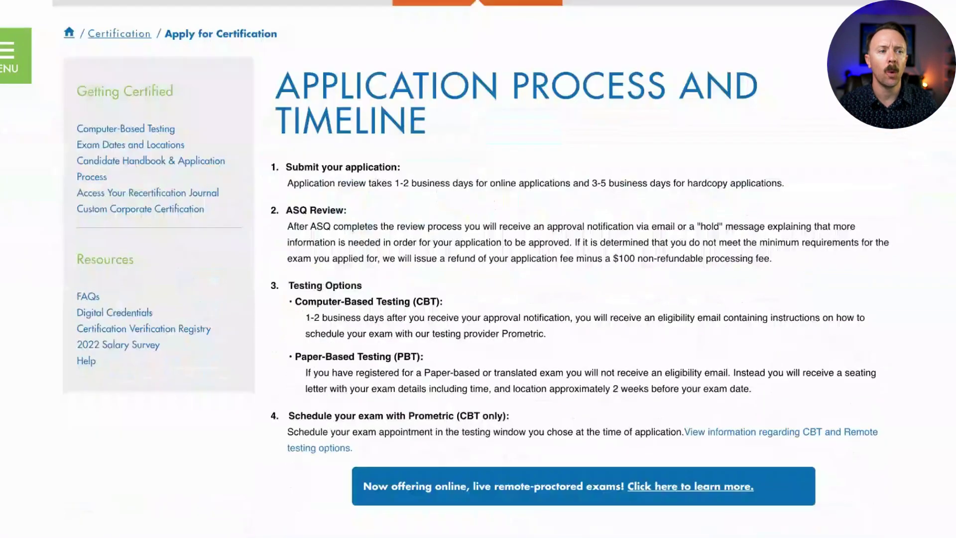
{"action": "scroll", "coordinate": [478, 269], "scroll_direction": "down", "scroll_amount": 6}
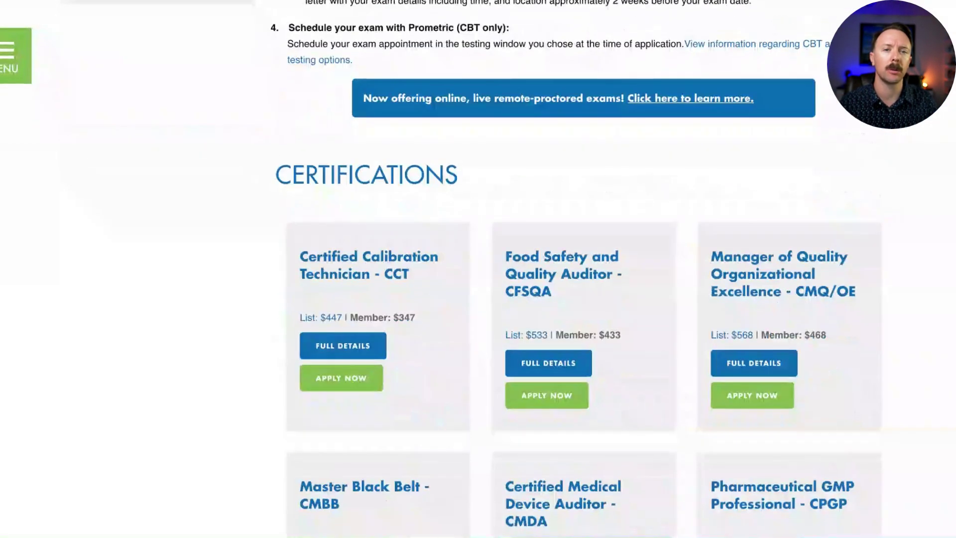
{"action": "scroll", "coordinate": [478, 269], "scroll_direction": "down", "scroll_amount": 7}
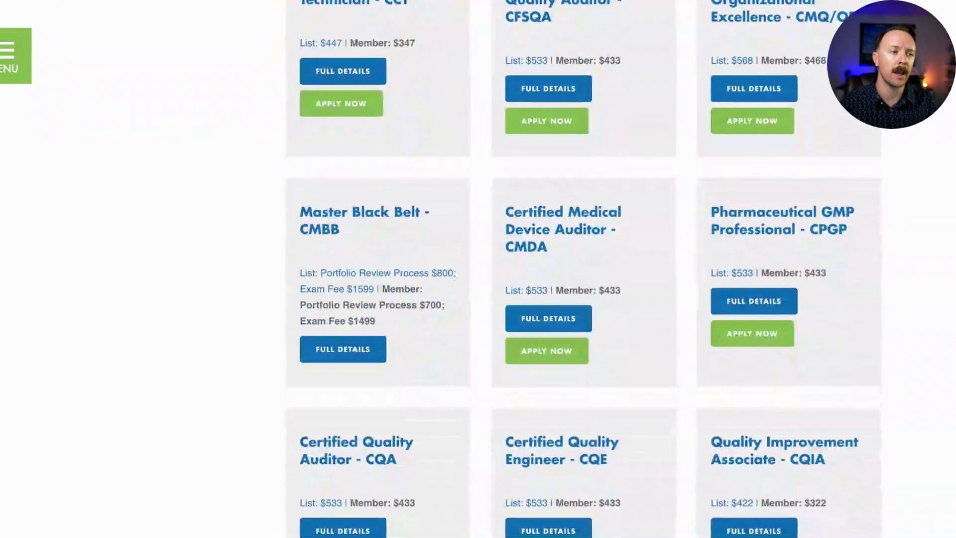
{"action": "scroll", "coordinate": [478, 269], "scroll_direction": "down", "scroll_amount": 5}
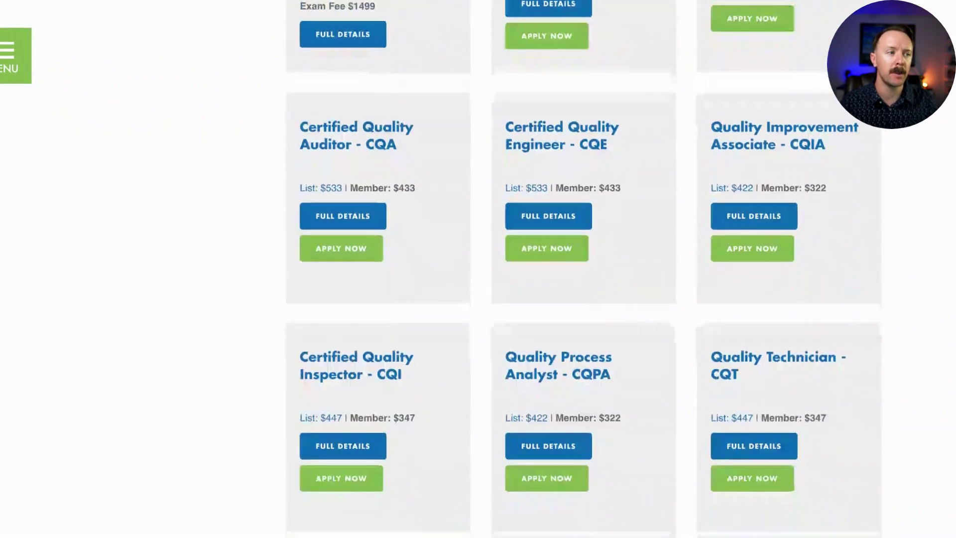
{"action": "scroll", "coordinate": [478, 269], "scroll_direction": "down", "scroll_amount": 3}
{"action": "scroll", "coordinate": [605, 230], "scroll_direction": "down", "scroll_amount": 4}
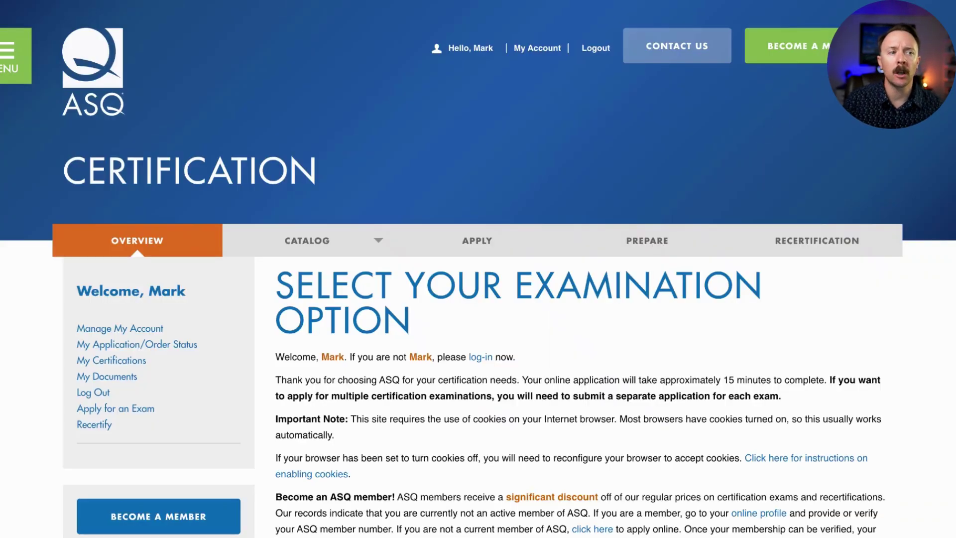
Read the examination option notes and continue with the Certified Six Sigma Green Belt (CSSGB) Initial Examination
{"action": "scroll", "coordinate": [658, 418], "scroll_direction": "down", "scroll_amount": 3}
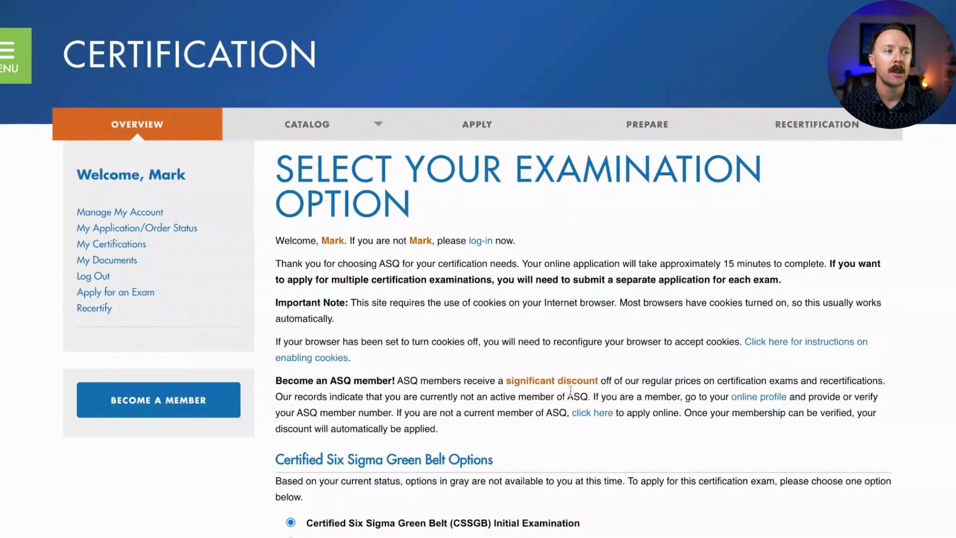
{"action": "scroll", "coordinate": [577, 259], "scroll_direction": "down", "scroll_amount": 2}
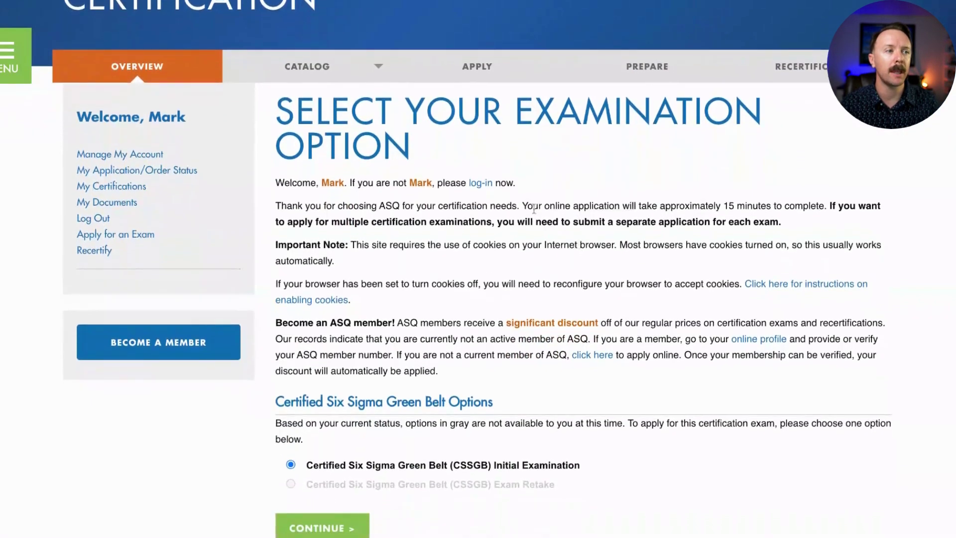
{"action": "left_click_drag", "start_coordinate": [533, 209], "coordinate": [816, 208]}
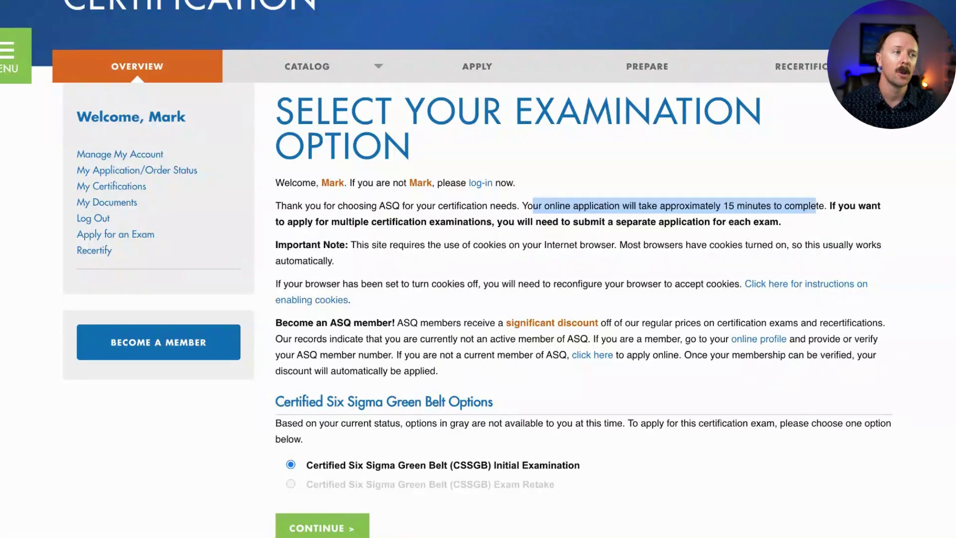
{"action": "scroll", "coordinate": [589, 309], "scroll_direction": "down", "scroll_amount": 2}
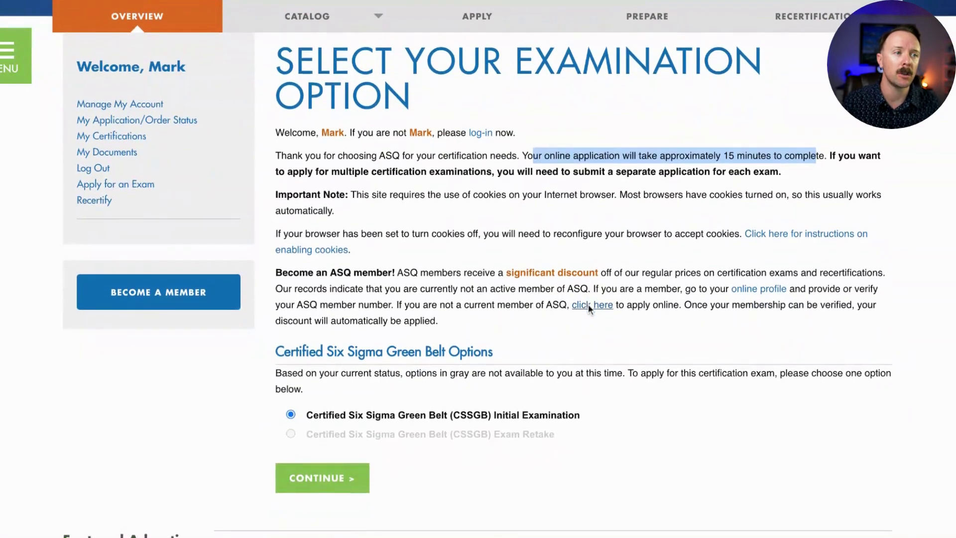
{"action": "scroll", "coordinate": [355, 293], "scroll_direction": "down", "scroll_amount": 3}
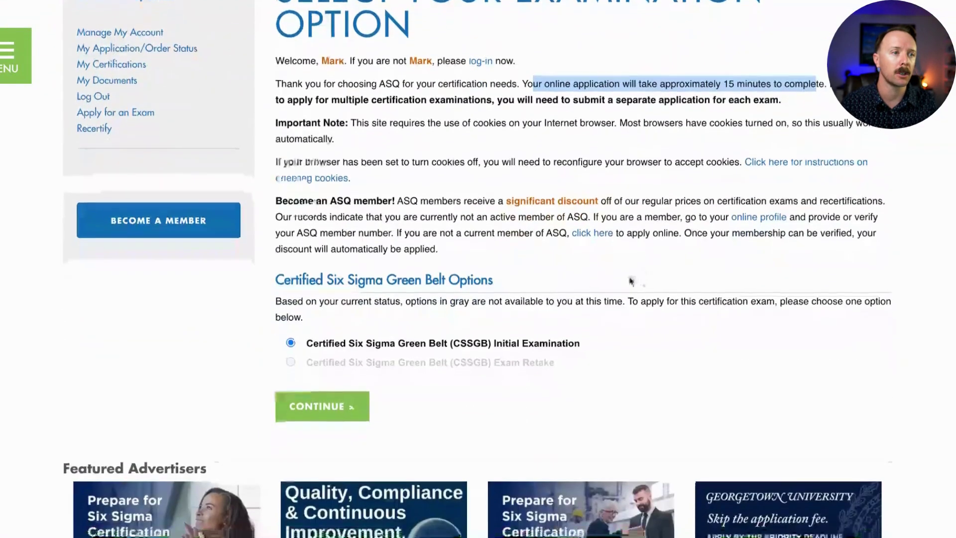
{"action": "scroll", "coordinate": [355, 294], "scroll_direction": "down", "scroll_amount": 2}
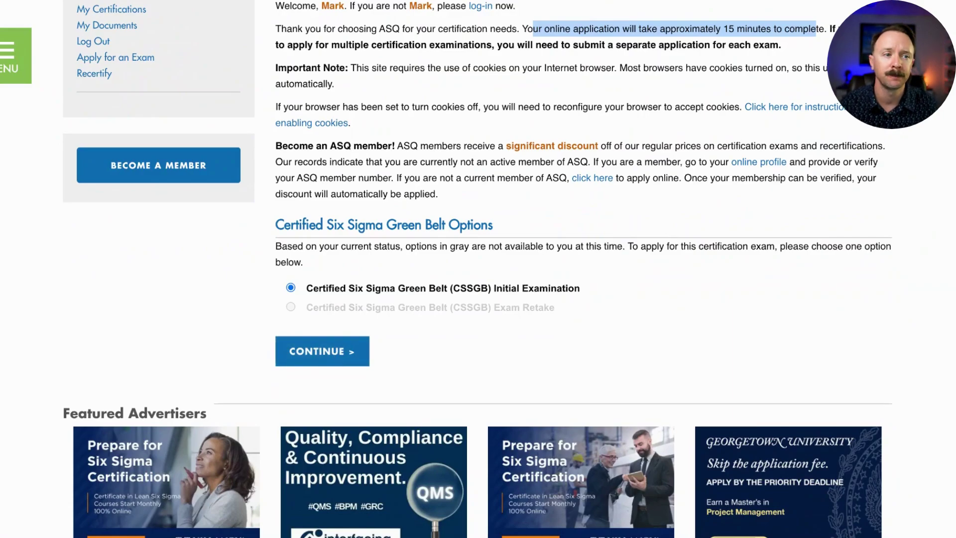
{"action": "left_click", "coordinate": [322, 351]}
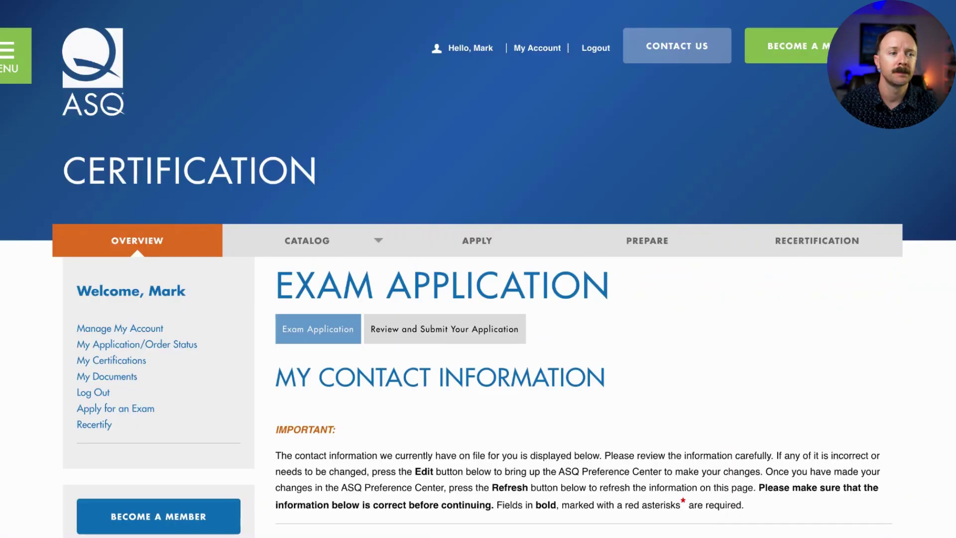
Review the contact information on the exam application, covering certificant name, home and work addresses, and contacts
{"action": "scroll", "coordinate": [478, 269], "scroll_direction": "down", "scroll_amount": 6}
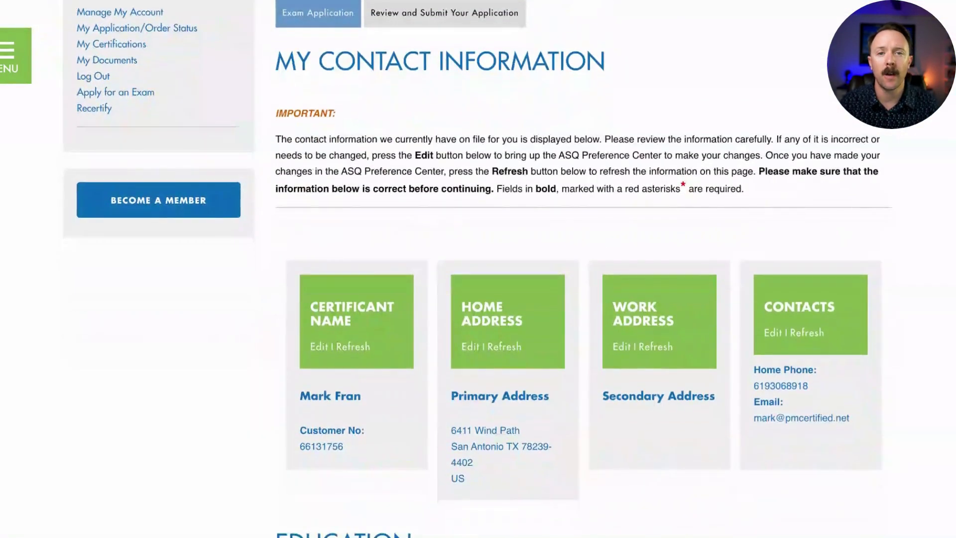
{"action": "scroll", "coordinate": [478, 269], "scroll_direction": "down", "scroll_amount": 1}
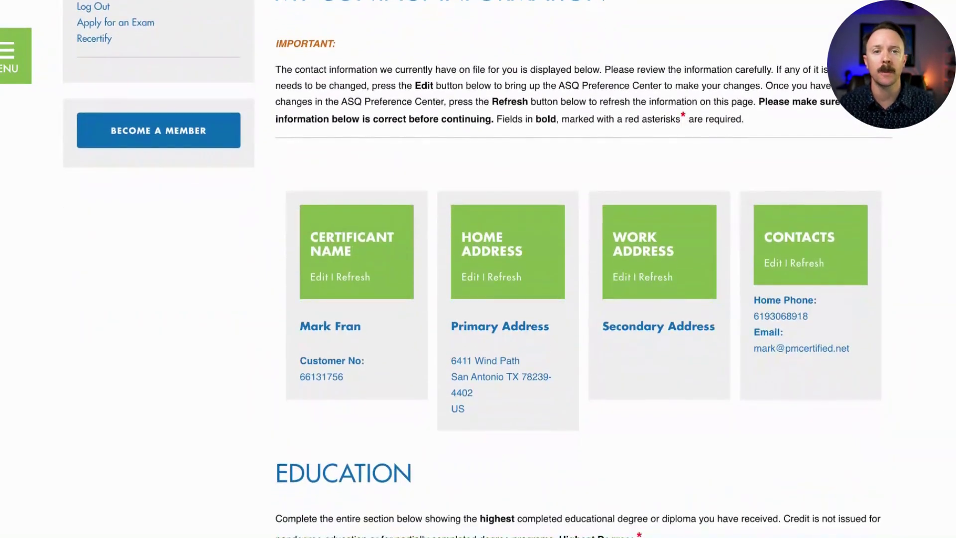
{"action": "scroll", "coordinate": [478, 269], "scroll_direction": "down", "scroll_amount": 2}
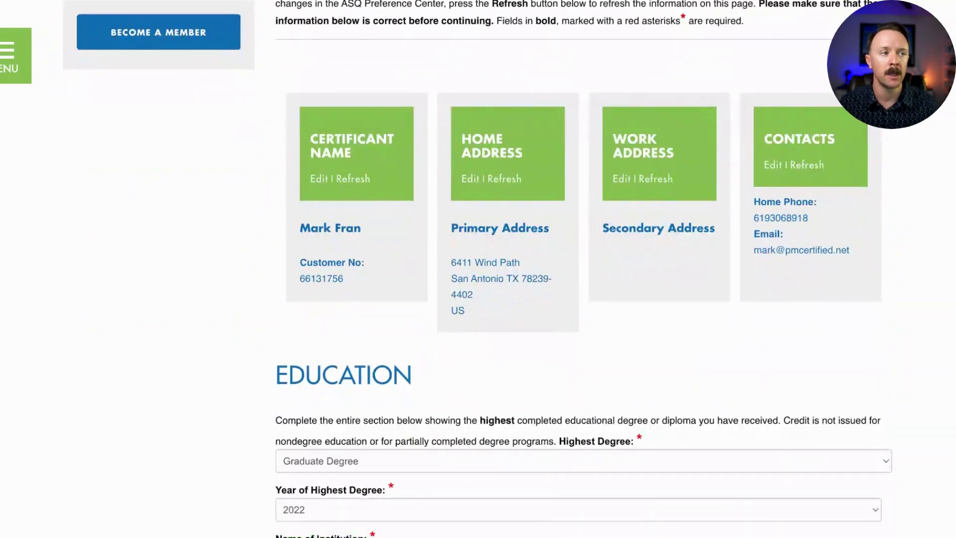
{"action": "scroll", "coordinate": [478, 269], "scroll_direction": "down", "scroll_amount": 1}
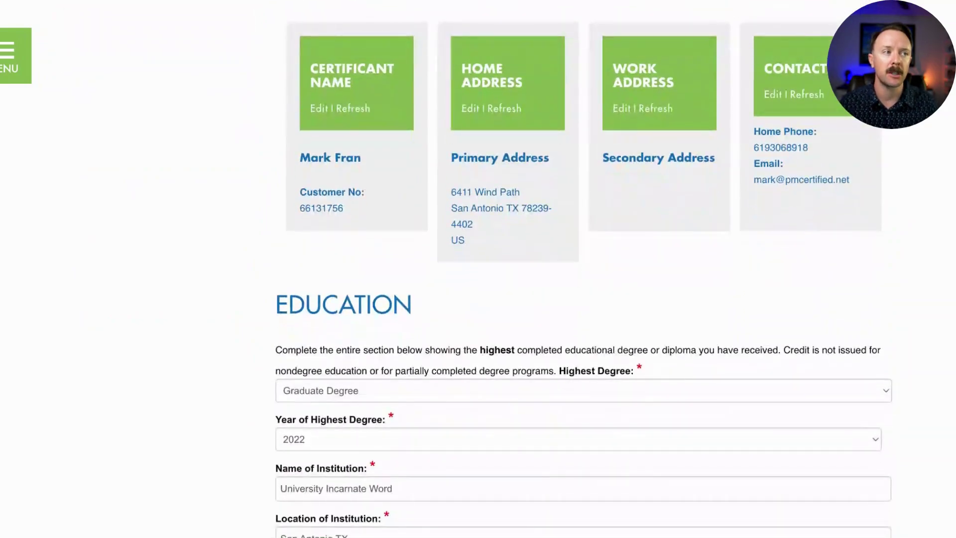
{"action": "scroll", "coordinate": [478, 269], "scroll_direction": "down", "scroll_amount": 1}
Check the Education section's highest degree, year, institution name and institution location
{"action": "scroll", "coordinate": [300, 340], "scroll_direction": "down", "scroll_amount": 2}
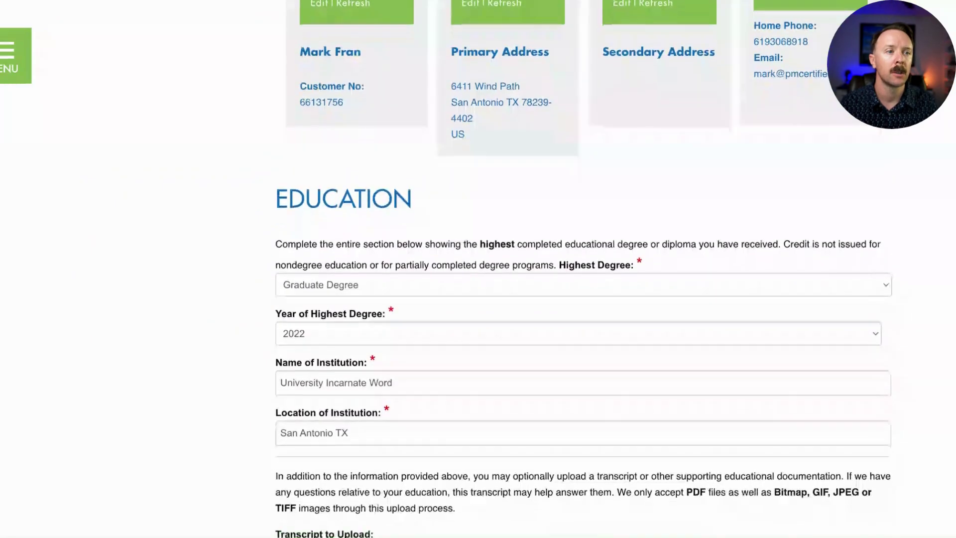
{"action": "scroll", "coordinate": [300, 340], "scroll_direction": "down", "scroll_amount": 2}
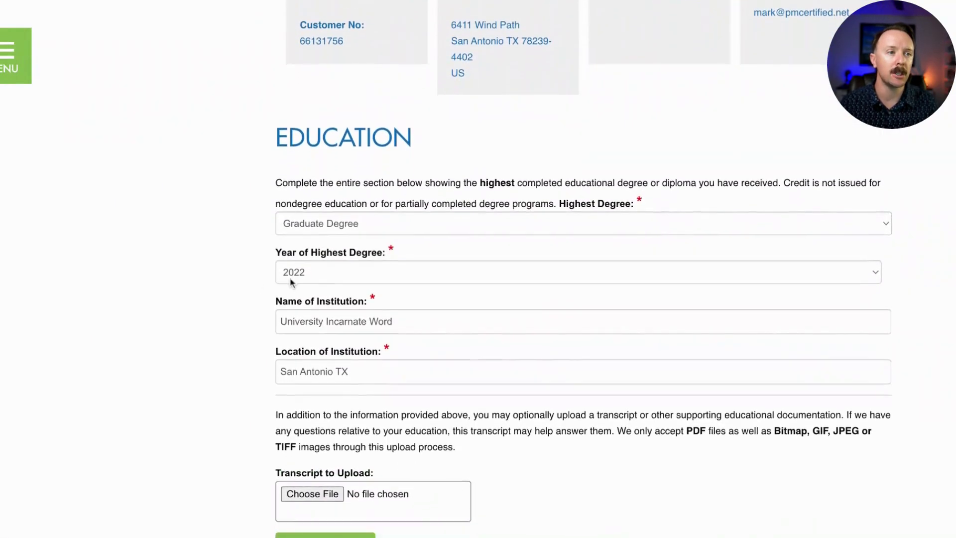
{"action": "scroll", "coordinate": [291, 281], "scroll_direction": "down", "scroll_amount": 1}
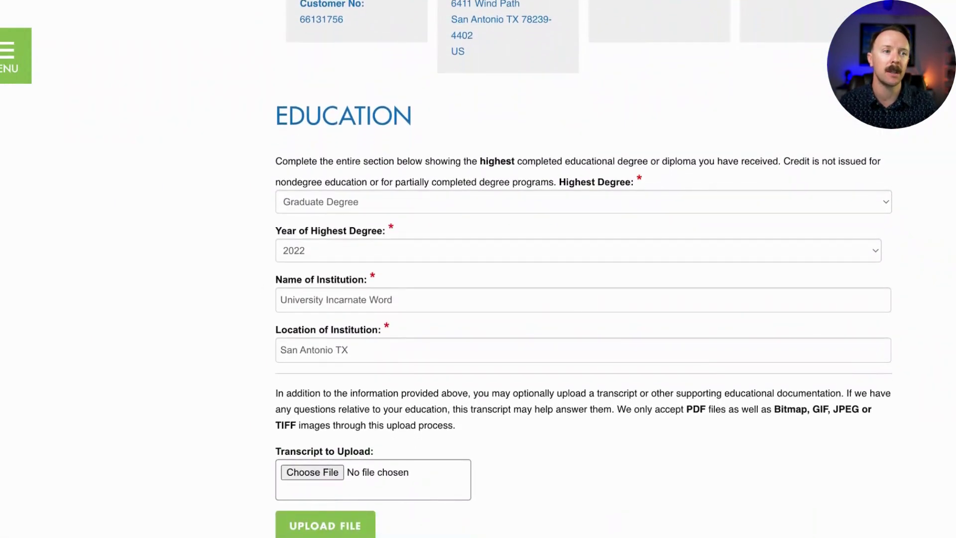
{"action": "scroll", "coordinate": [386, 211], "scroll_direction": "down", "scroll_amount": 1}
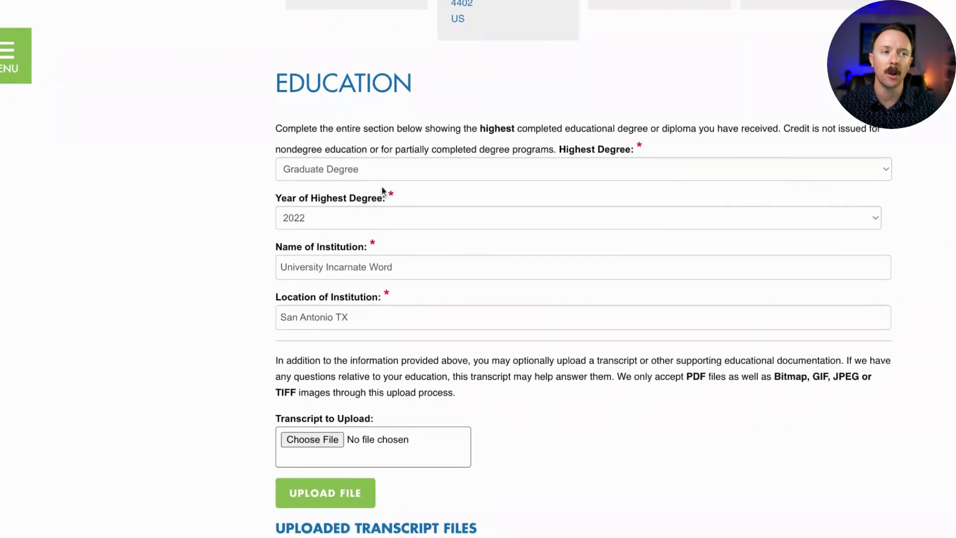
{"action": "scroll", "coordinate": [383, 191], "scroll_direction": "down", "scroll_amount": 2}
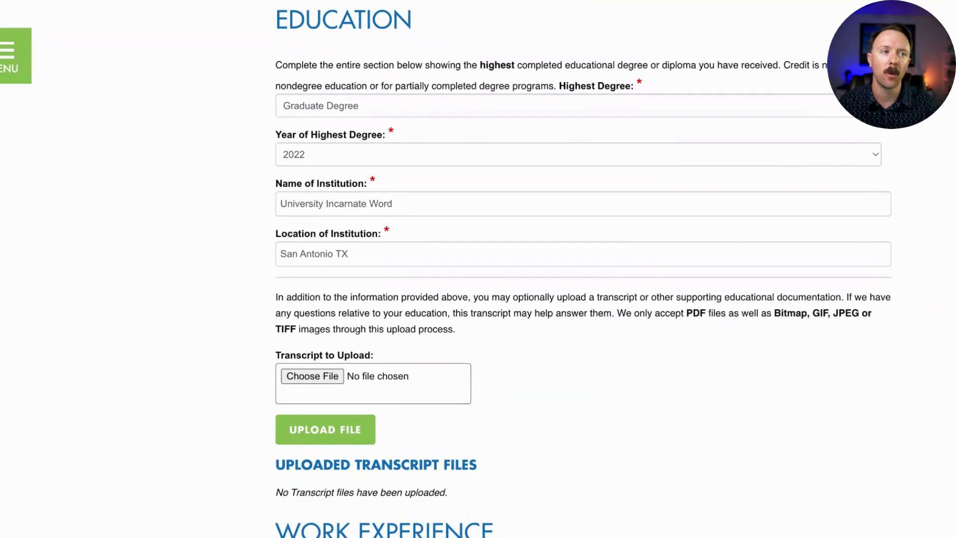
{"action": "scroll", "coordinate": [312, 126], "scroll_direction": "down", "scroll_amount": 3}
{"action": "scroll", "coordinate": [312, 125], "scroll_direction": "up", "scroll_amount": 2}
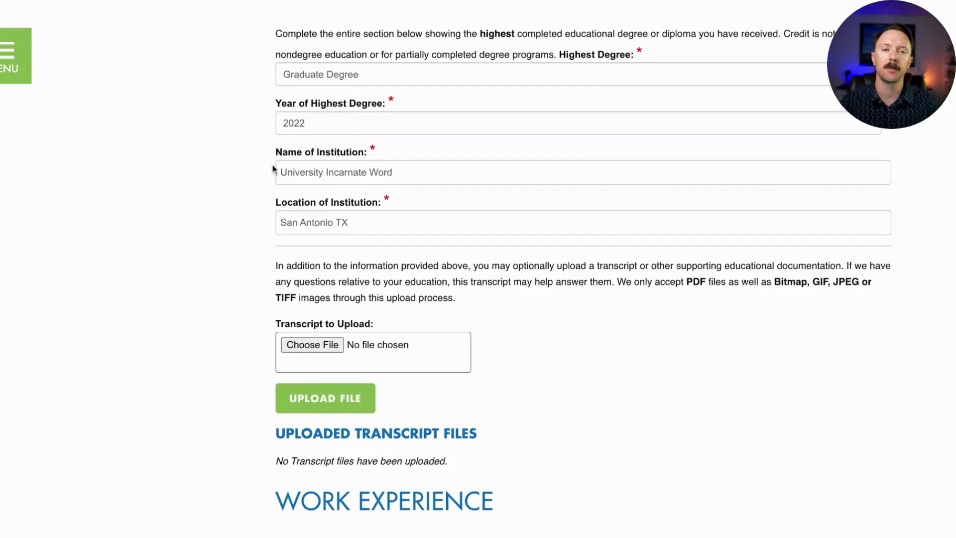
Review the optional transcript upload and the Work Experience instructions for adding employers
{"action": "scroll", "coordinate": [276, 225], "scroll_direction": "down", "scroll_amount": 3}
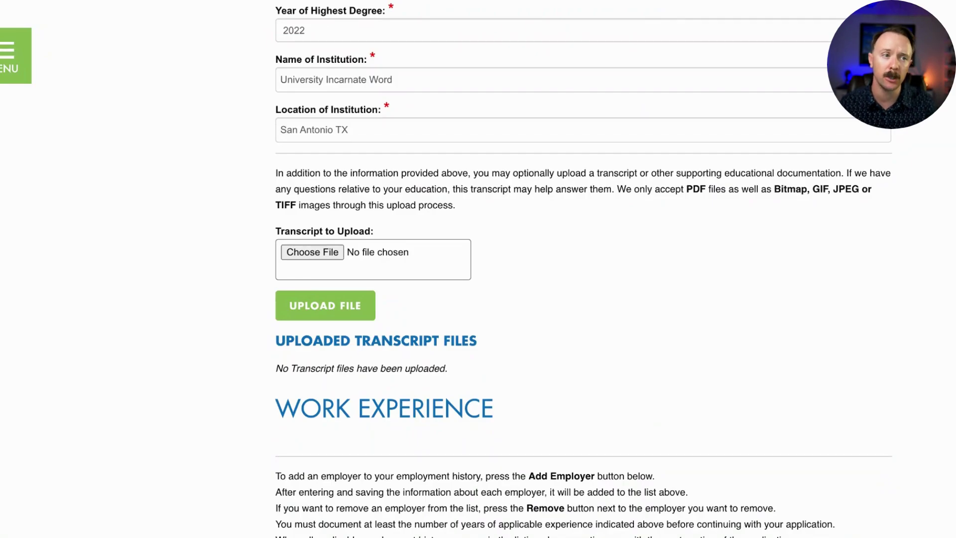
{"action": "scroll", "coordinate": [643, 191], "scroll_direction": "down", "scroll_amount": 1}
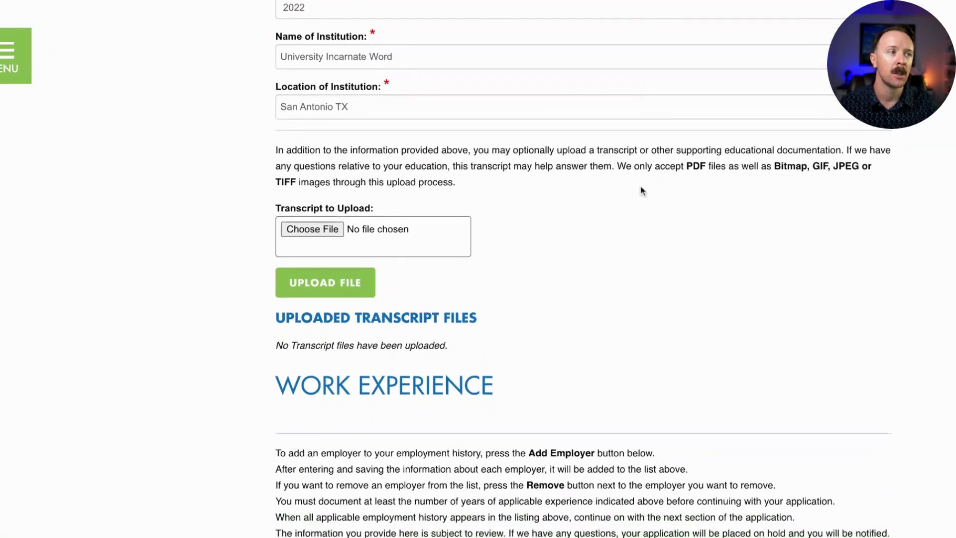
{"action": "scroll", "coordinate": [642, 176], "scroll_direction": "down", "scroll_amount": 2}
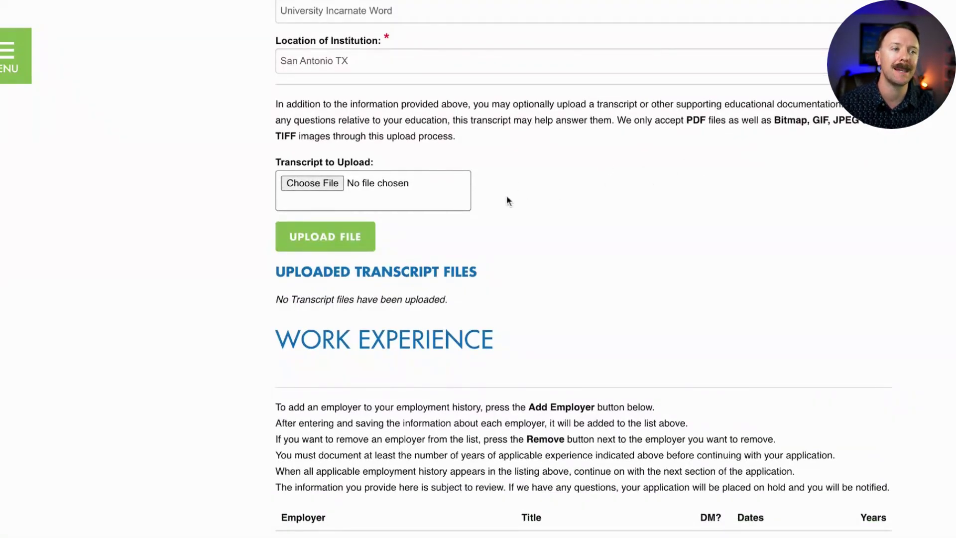
{"action": "scroll", "coordinate": [507, 200], "scroll_direction": "down", "scroll_amount": 5}
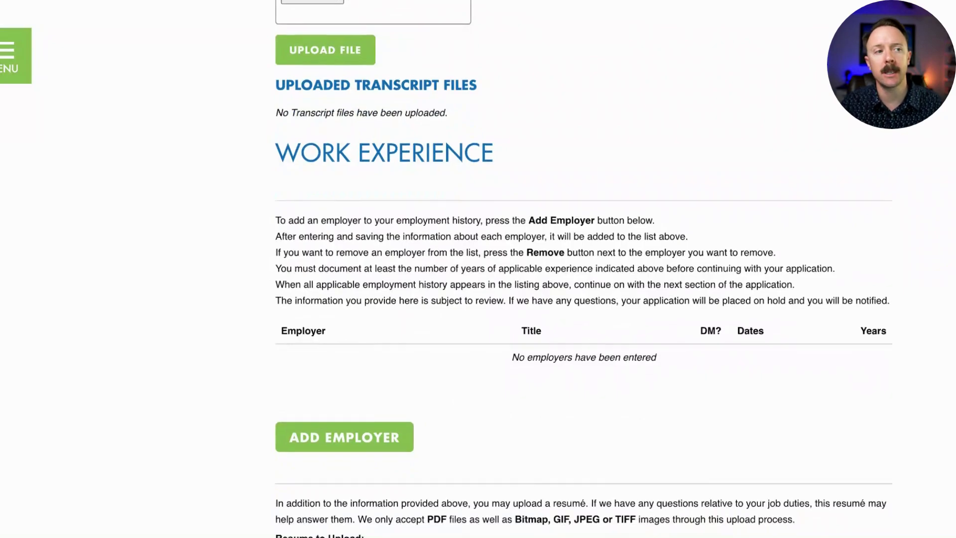
{"action": "scroll", "coordinate": [584, 269], "scroll_direction": "down", "scroll_amount": 1}
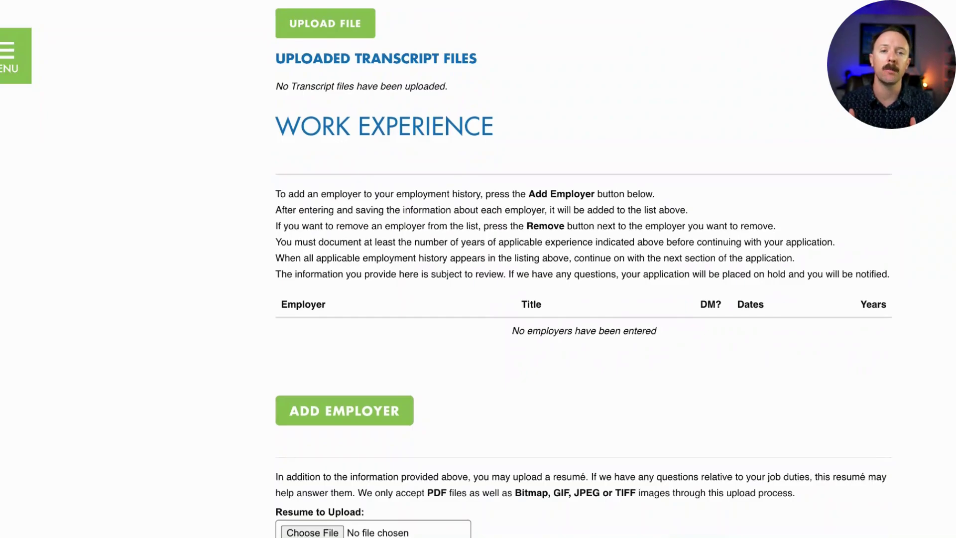
Open the form for adding an employer to the work experience and review its title, employer and address fields
{"action": "scroll", "coordinate": [583, 275], "scroll_direction": "down", "scroll_amount": 3}
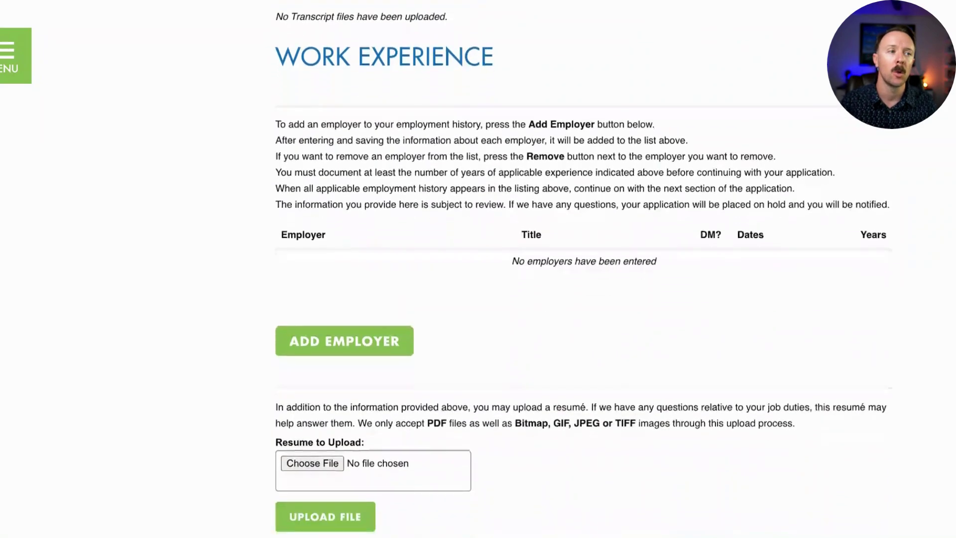
{"action": "scroll", "coordinate": [582, 274], "scroll_direction": "down", "scroll_amount": 3}
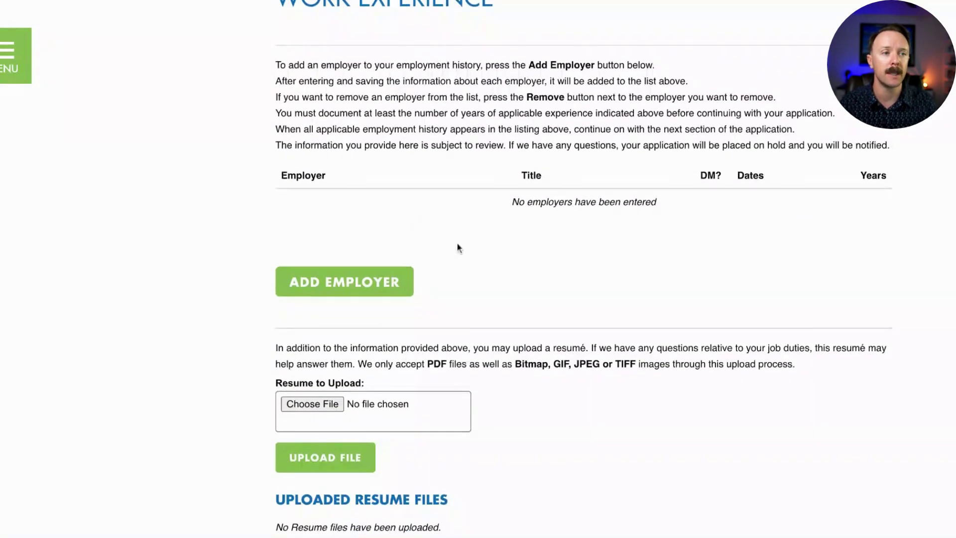
{"action": "scroll", "coordinate": [368, 283], "scroll_direction": "down", "scroll_amount": 3}
{"action": "left_click", "coordinate": [337, 195]}
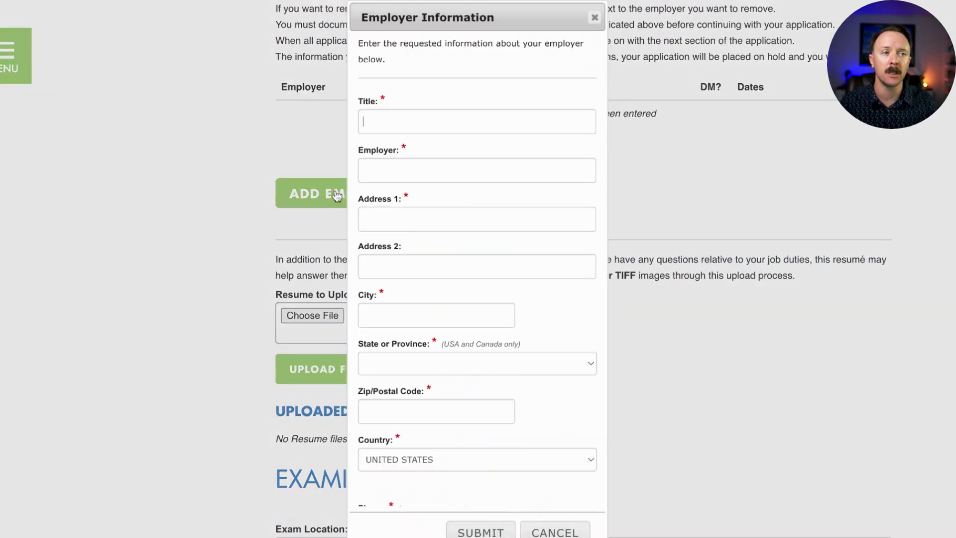
{"action": "scroll", "coordinate": [337, 196], "scroll_direction": "down", "scroll_amount": 1}
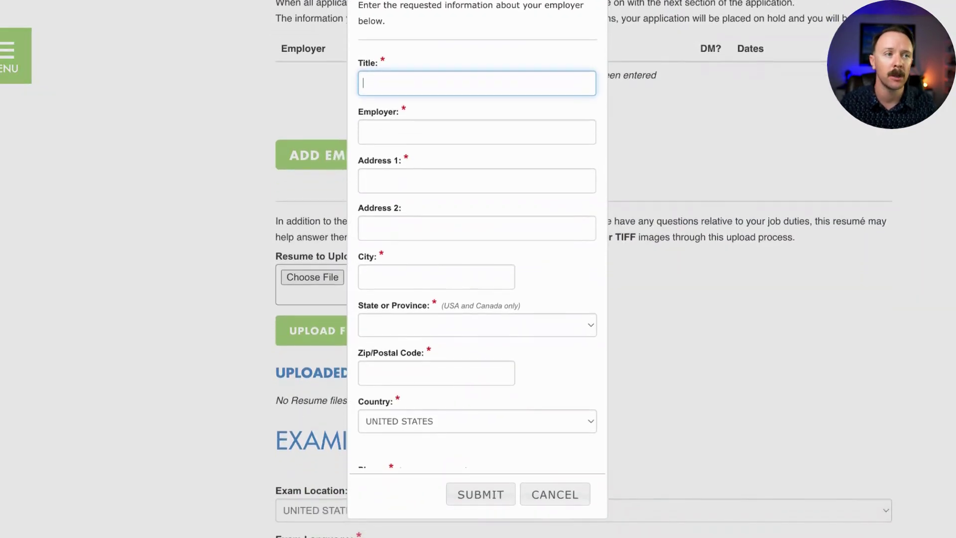
{"action": "scroll", "coordinate": [409, 151], "scroll_direction": "down", "scroll_amount": 1}
{"action": "scroll", "coordinate": [409, 151], "scroll_direction": "up", "scroll_amount": 2}
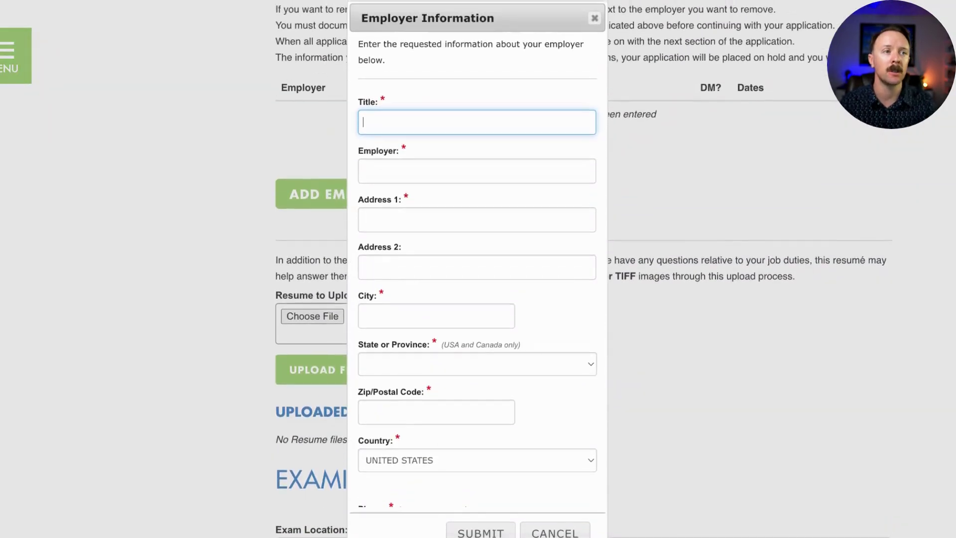
{"action": "left_click", "coordinate": [399, 130]}
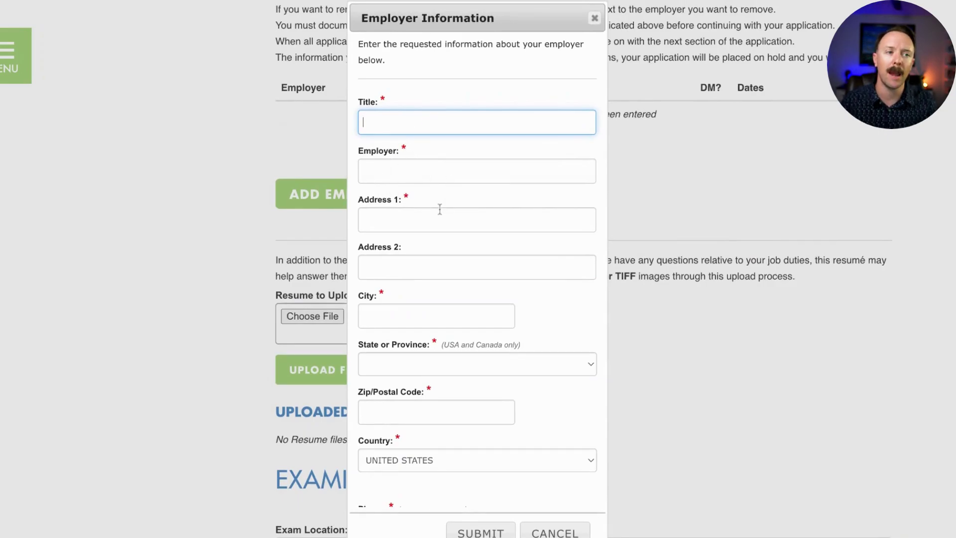
Review the employer form's phone, start and end date, supervisor and work description fields
{"action": "scroll", "coordinate": [429, 219], "scroll_direction": "down", "scroll_amount": 4}
{"action": "scroll", "coordinate": [419, 234], "scroll_direction": "down", "scroll_amount": 5}
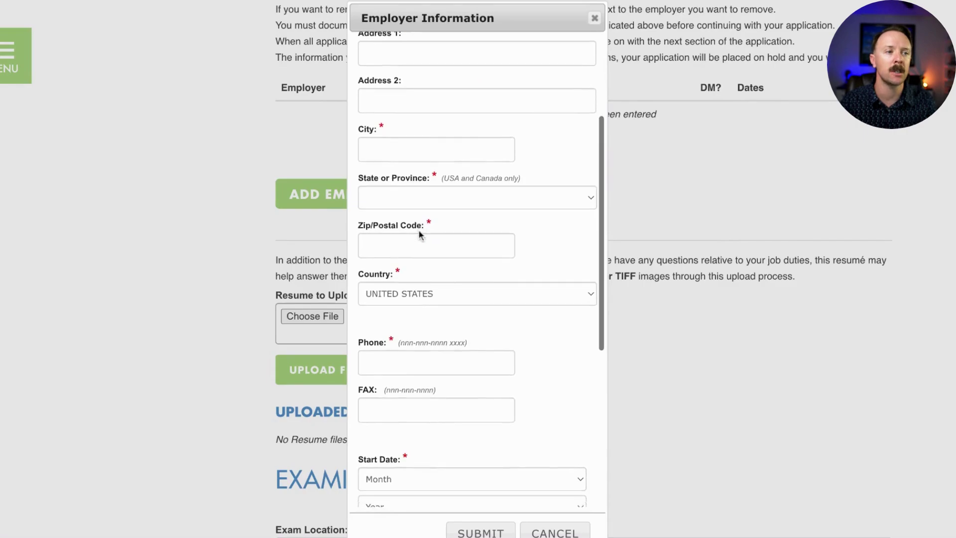
{"action": "scroll", "coordinate": [403, 274], "scroll_direction": "down", "scroll_amount": 1}
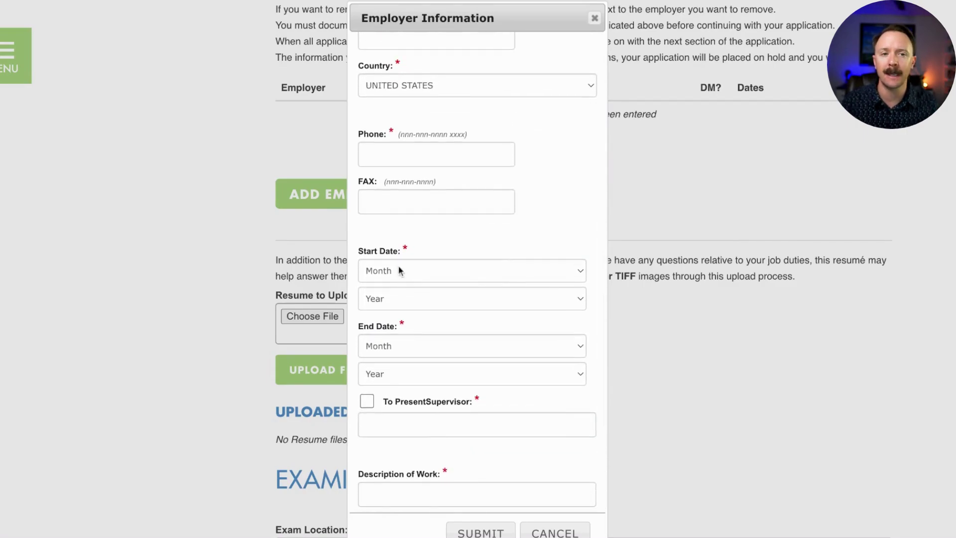
{"action": "scroll", "coordinate": [399, 271], "scroll_direction": "down", "scroll_amount": 2}
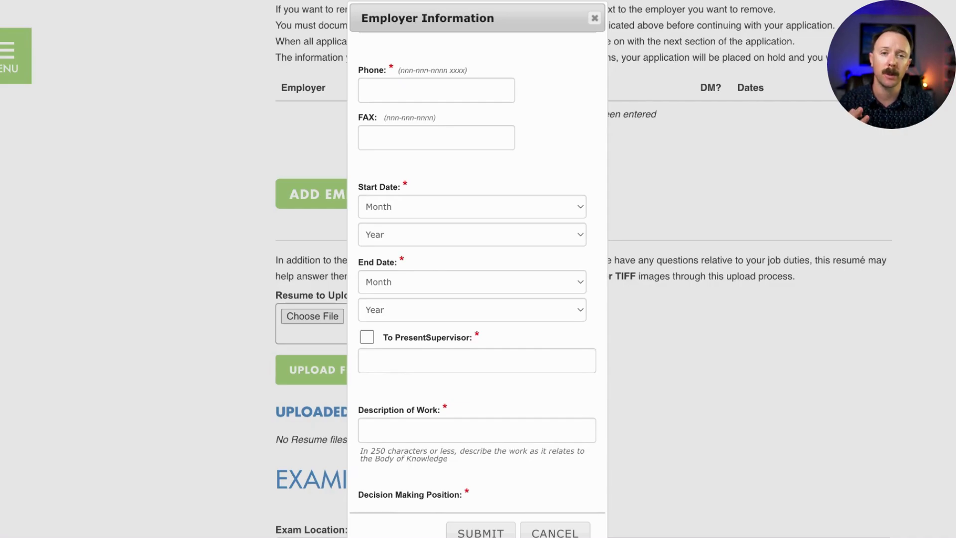
{"action": "scroll", "coordinate": [481, 270], "scroll_direction": "down", "scroll_amount": 1}
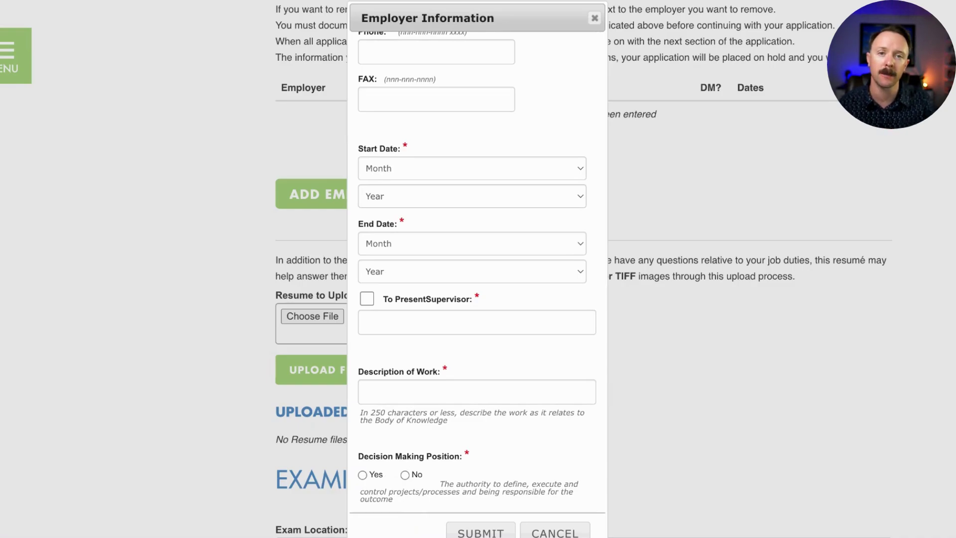
{"action": "scroll", "coordinate": [583, 269], "scroll_direction": "down", "scroll_amount": 2}
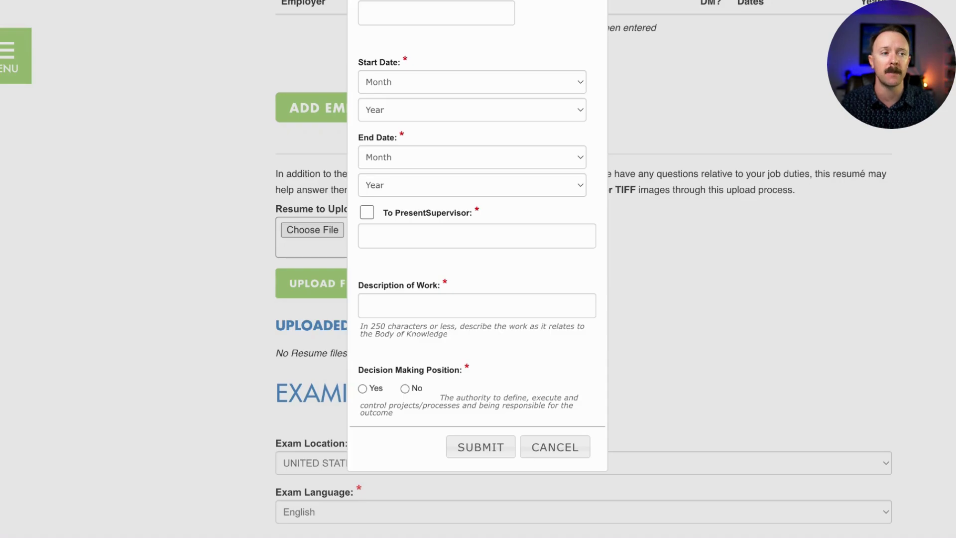
{"action": "scroll", "coordinate": [478, 269], "scroll_direction": "down", "scroll_amount": 3}
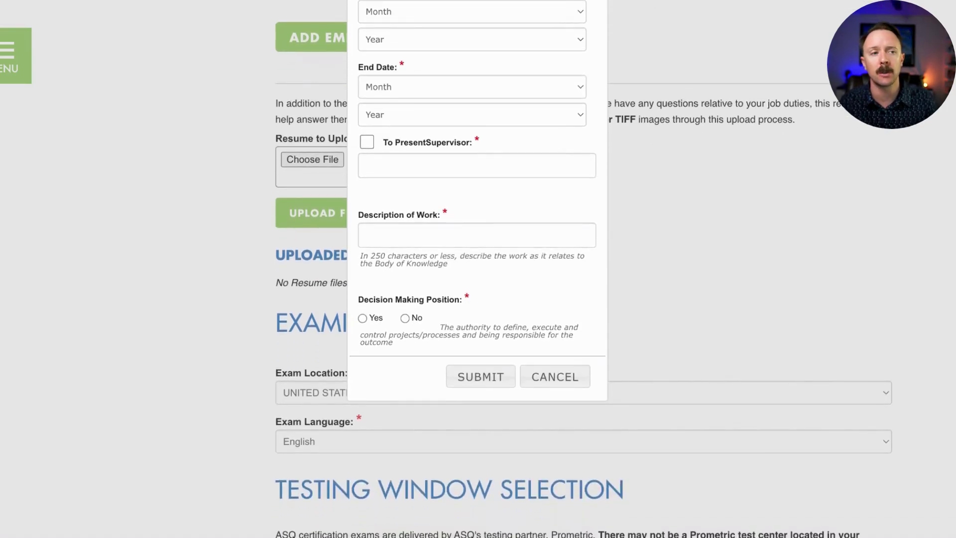
Examine the Decision Making Position question and its definition, and close the employer form without submitting it
{"action": "left_click_drag", "start_coordinate": [463, 300], "coordinate": [357, 300]}
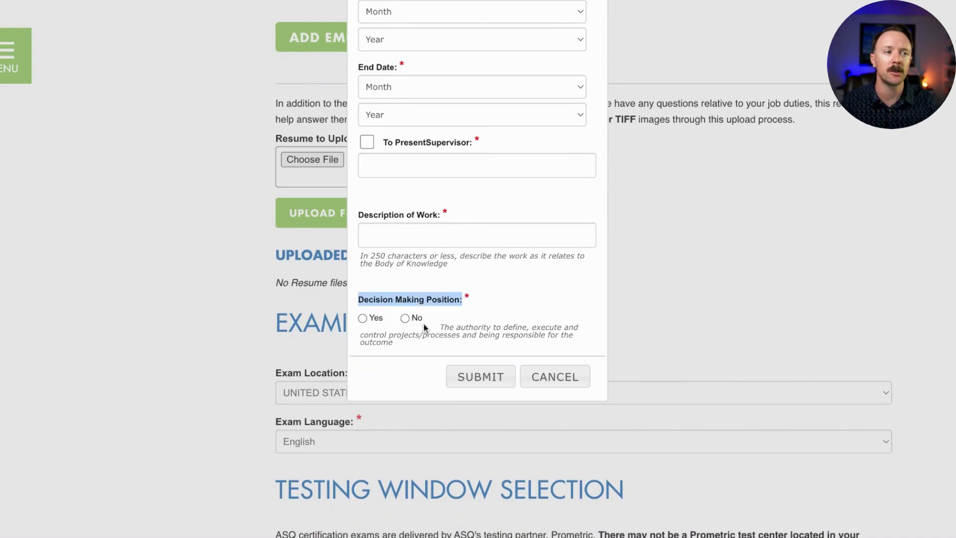
{"action": "scroll", "coordinate": [425, 327], "scroll_direction": "down", "scroll_amount": 1}
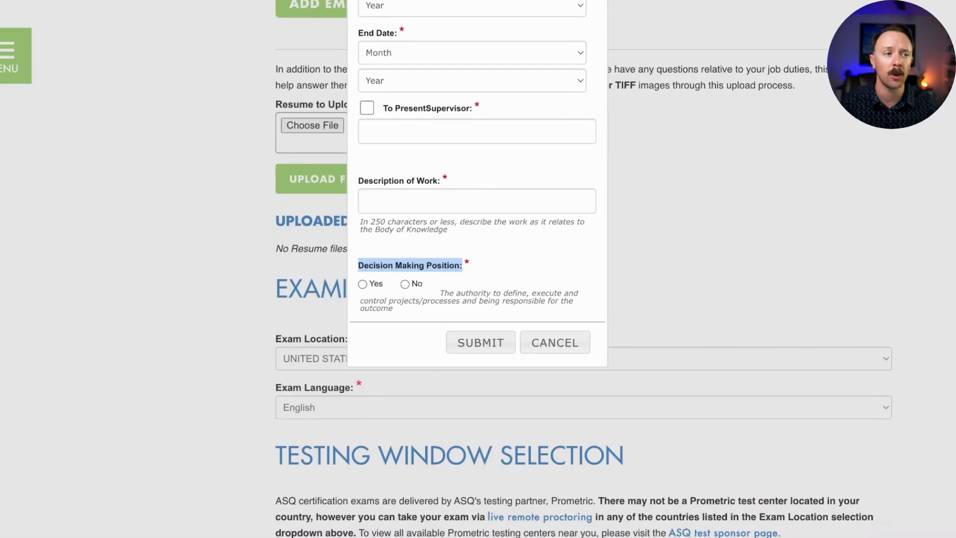
{"action": "scroll", "coordinate": [515, 312], "scroll_direction": "up", "scroll_amount": 2}
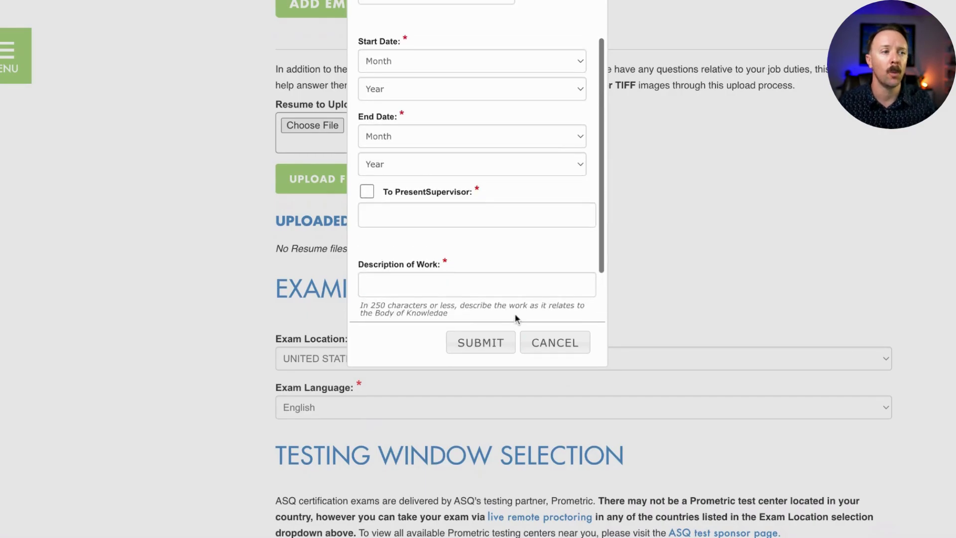
{"action": "scroll", "coordinate": [536, 326], "scroll_direction": "down", "scroll_amount": 2}
{"action": "scroll", "coordinate": [536, 326], "scroll_direction": "down", "scroll_amount": 1}
{"action": "scroll", "coordinate": [536, 303], "scroll_direction": "up", "scroll_amount": 3}
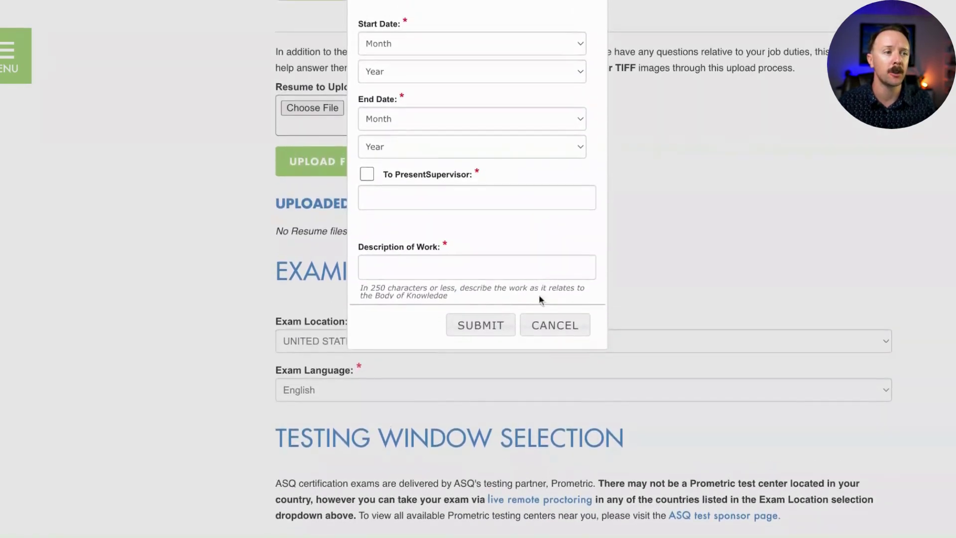
{"action": "left_click", "coordinate": [550, 330]}
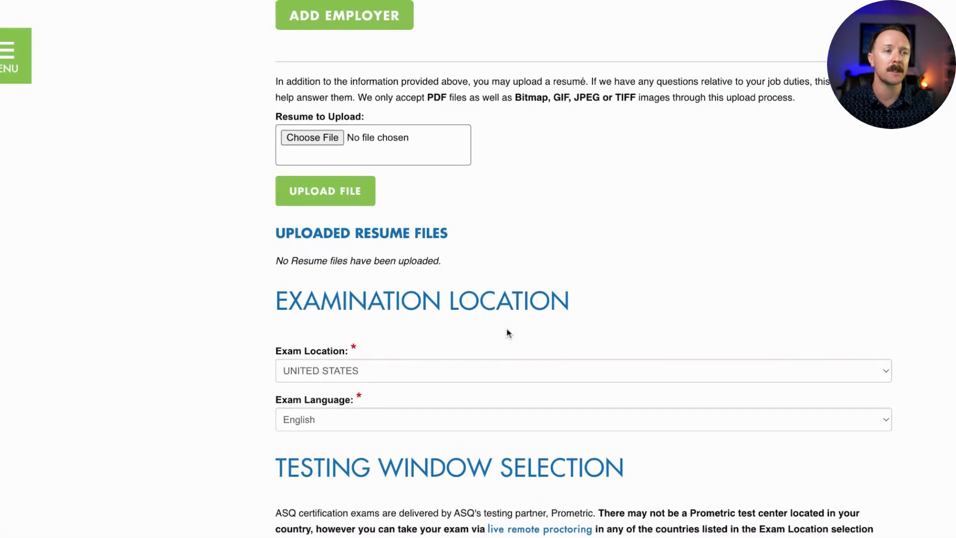
Read the note on the optional résumé upload, including its purpose and the accepted file formats
{"action": "scroll", "coordinate": [508, 333], "scroll_direction": "up", "scroll_amount": 1}
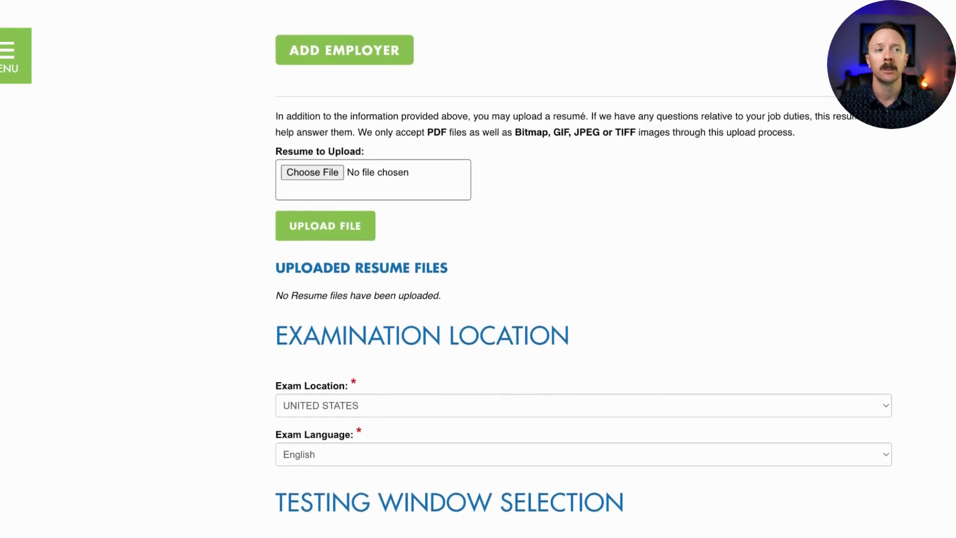
{"action": "scroll", "coordinate": [584, 272], "scroll_direction": "up", "scroll_amount": 1}
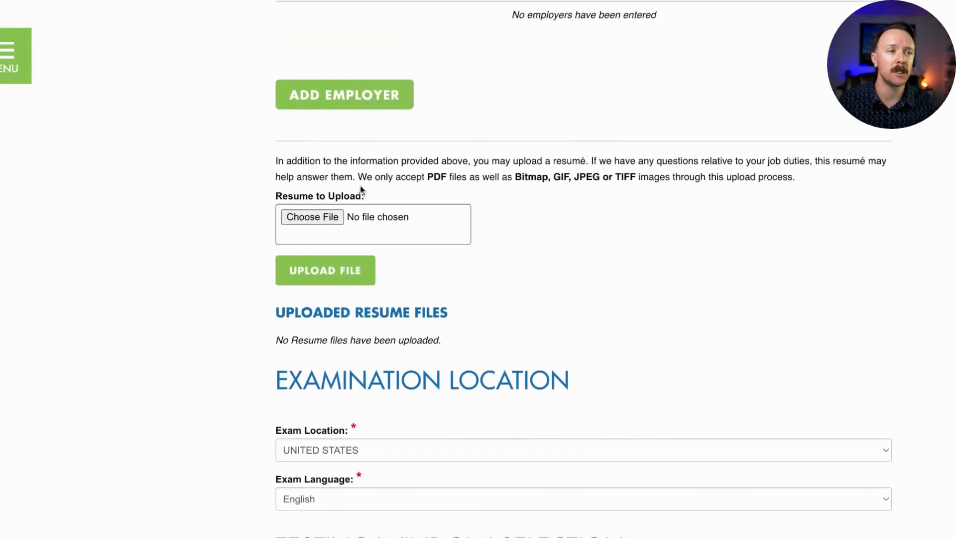
{"action": "triple_click", "coordinate": [376, 197]}
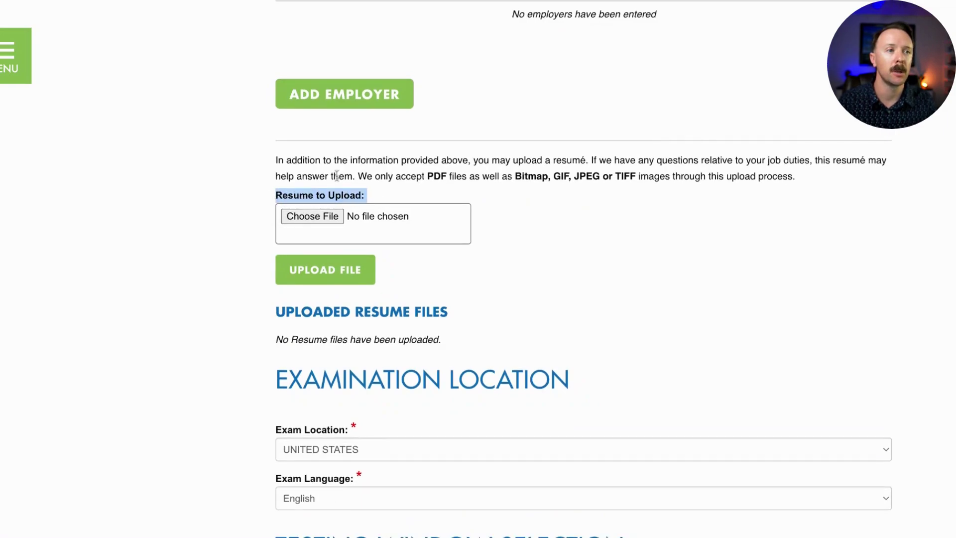
{"action": "left_click_drag", "start_coordinate": [351, 160], "coordinate": [626, 160]}
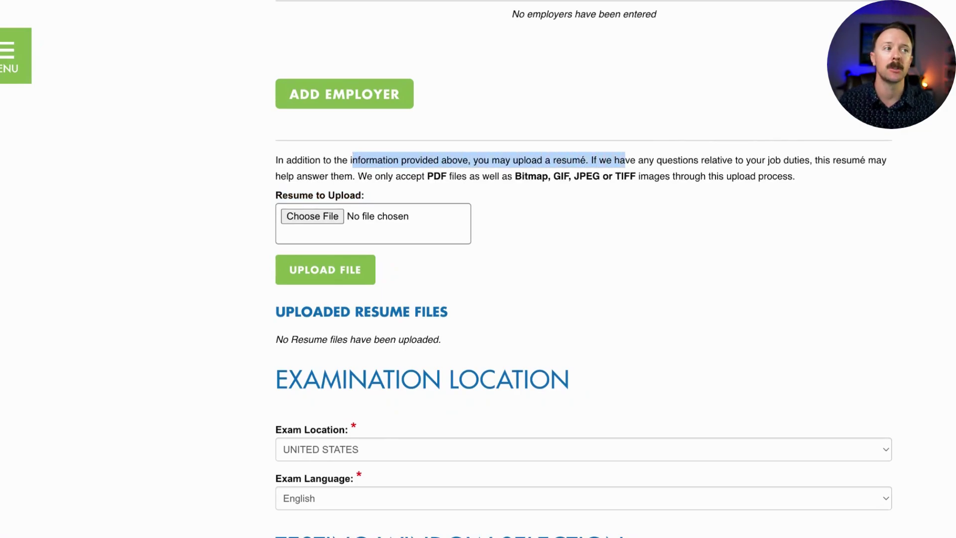
{"action": "left_click_drag", "start_coordinate": [789, 161], "coordinate": [836, 161]}
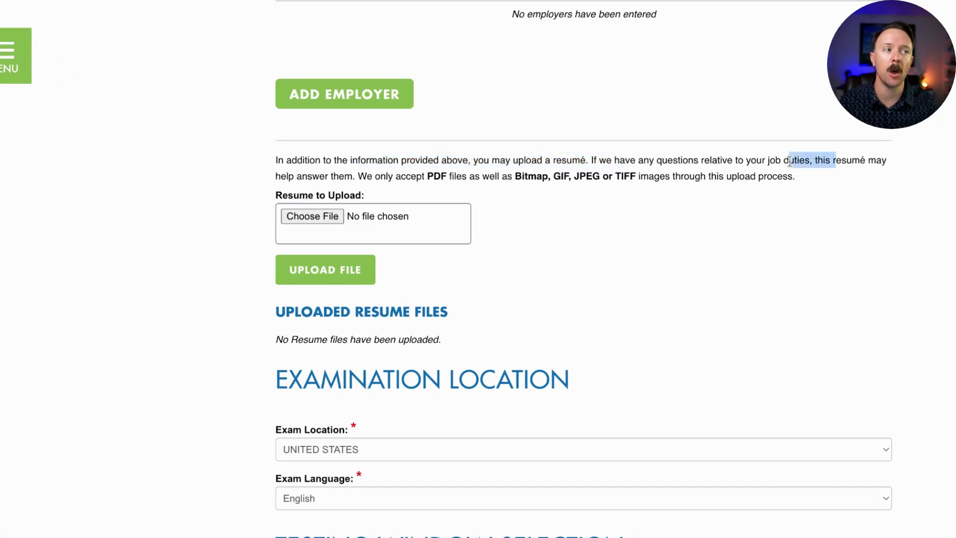
{"action": "key", "text": "shift+Down"}
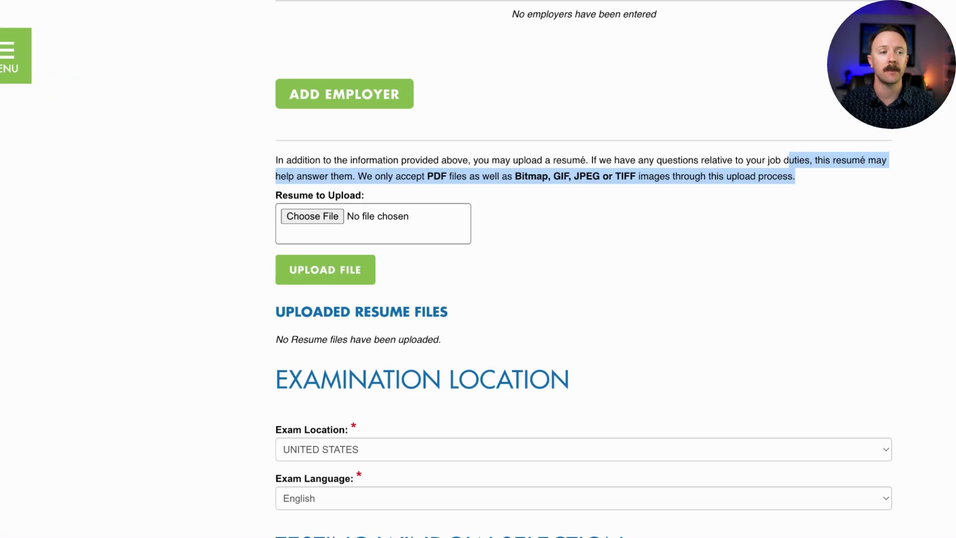
Check the exam location and exam language chosen in the Examination Location section
{"action": "scroll", "coordinate": [597, 145], "scroll_direction": "down", "scroll_amount": 3}
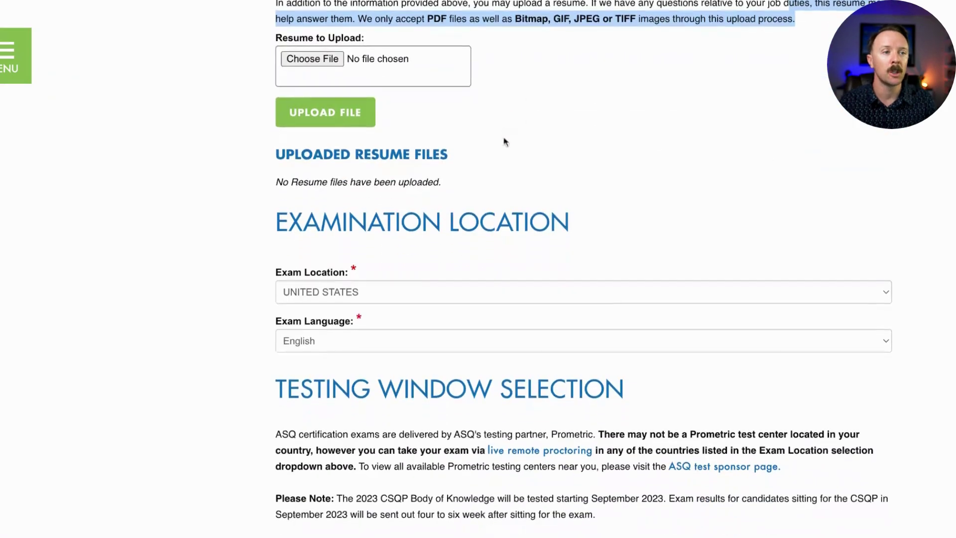
{"action": "left_click", "coordinate": [595, 296]}
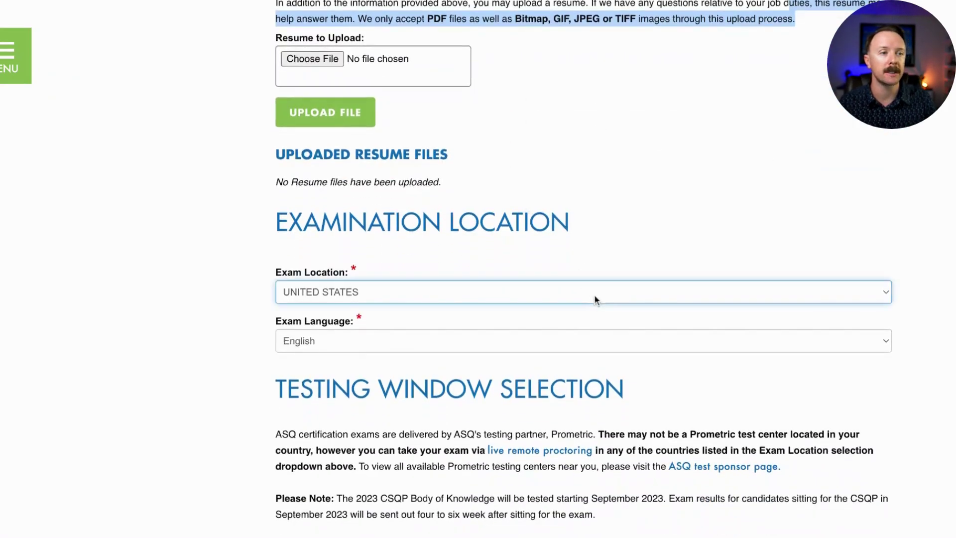
{"action": "scroll", "coordinate": [256, 291], "scroll_direction": "down", "scroll_amount": 1}
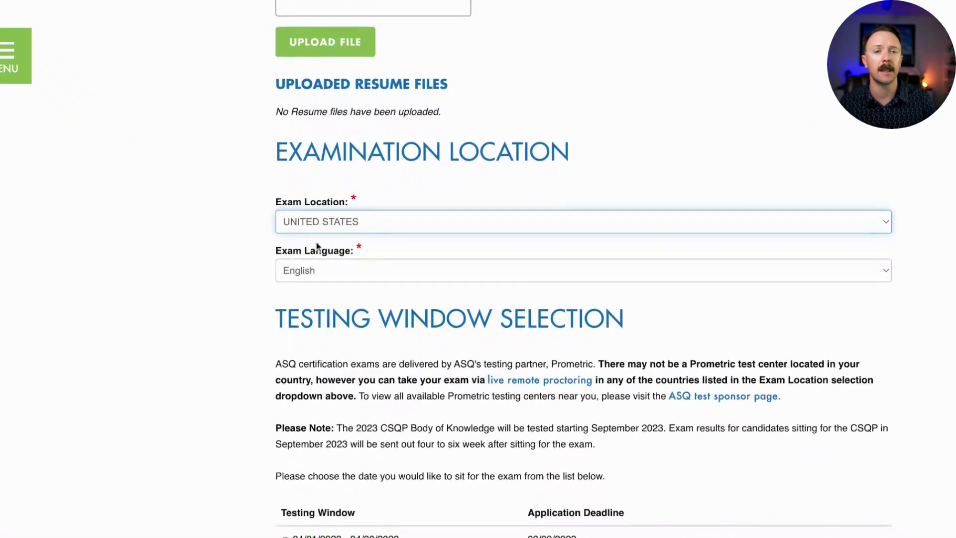
{"action": "scroll", "coordinate": [316, 245], "scroll_direction": "down", "scroll_amount": 1}
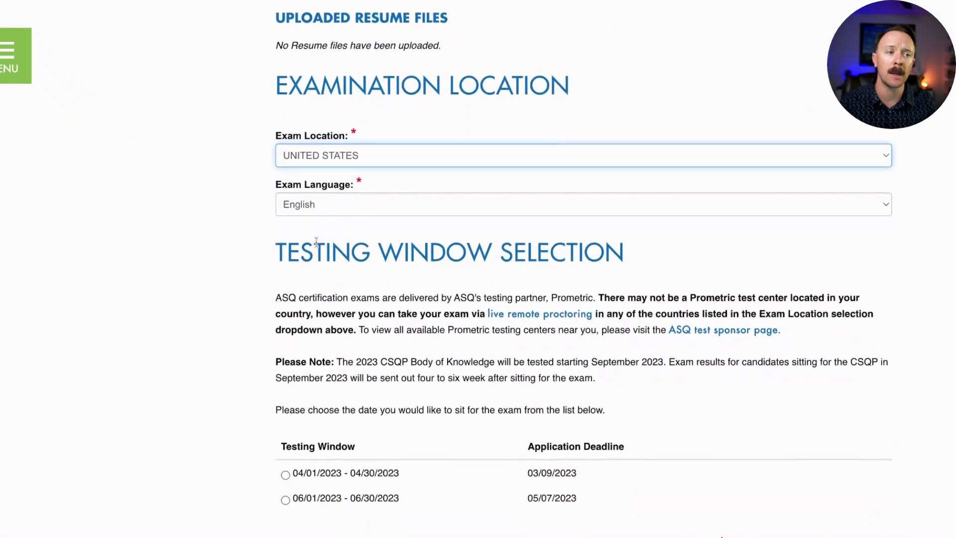
Read the Testing Window Selection note on Prometric test center availability and live remote proctoring
{"action": "scroll", "coordinate": [316, 243], "scroll_direction": "down", "scroll_amount": 1}
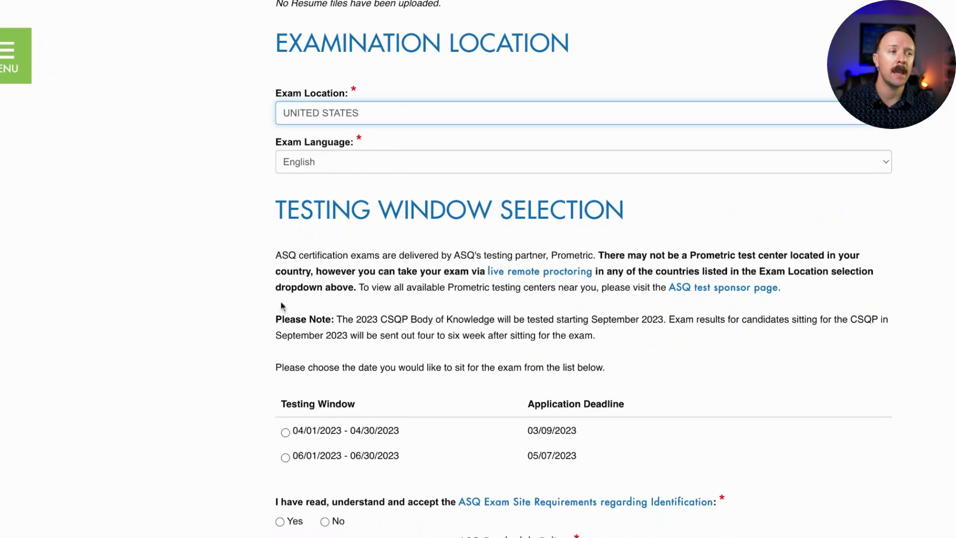
{"action": "scroll", "coordinate": [389, 283], "scroll_direction": "down", "scroll_amount": 1}
{"action": "scroll", "coordinate": [389, 283], "scroll_direction": "down", "scroll_amount": 1}
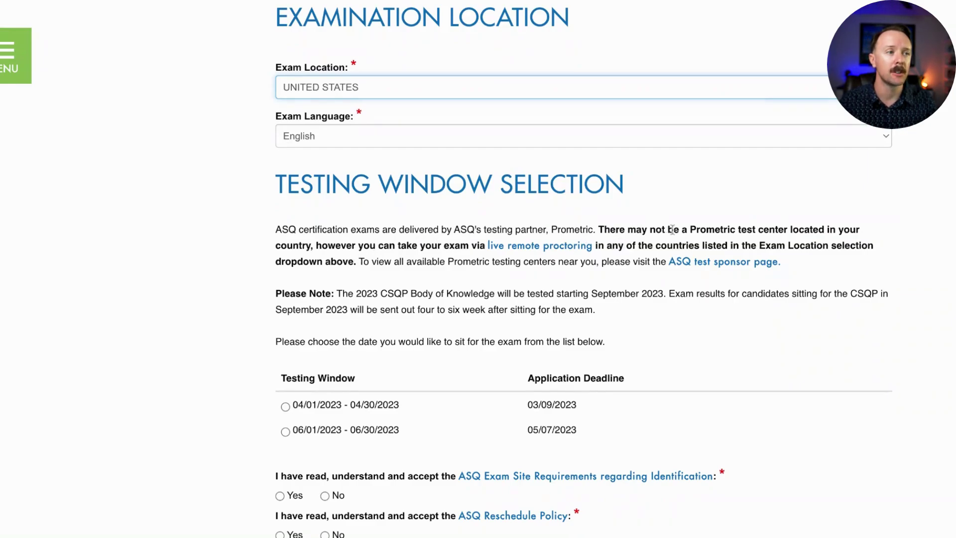
{"action": "left_click_drag", "start_coordinate": [673, 229], "coordinate": [851, 245]}
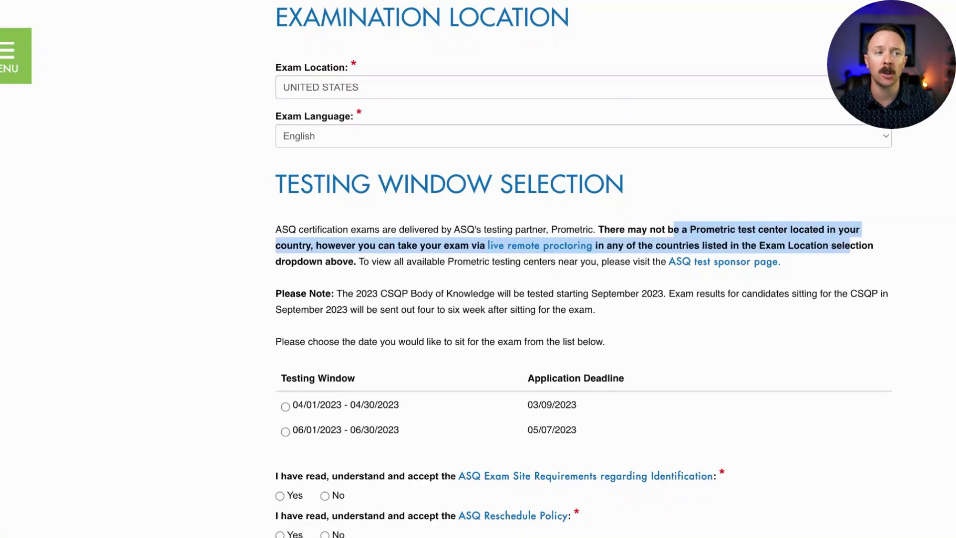
{"action": "left_click", "coordinate": [566, 278]}
{"action": "left_click_drag", "start_coordinate": [484, 247], "coordinate": [626, 246]}
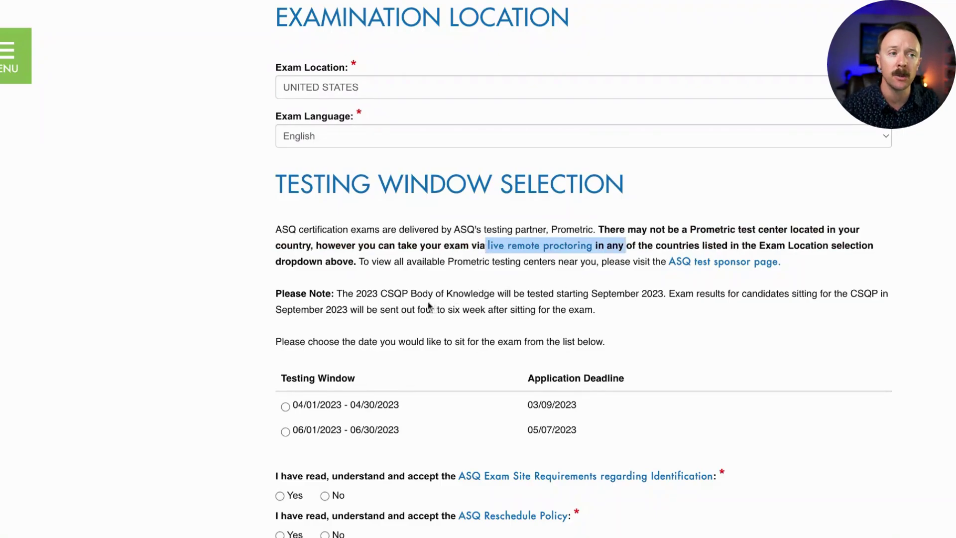
Compare the available testing windows with their application deadlines
{"action": "scroll", "coordinate": [386, 296], "scroll_direction": "down", "scroll_amount": 1}
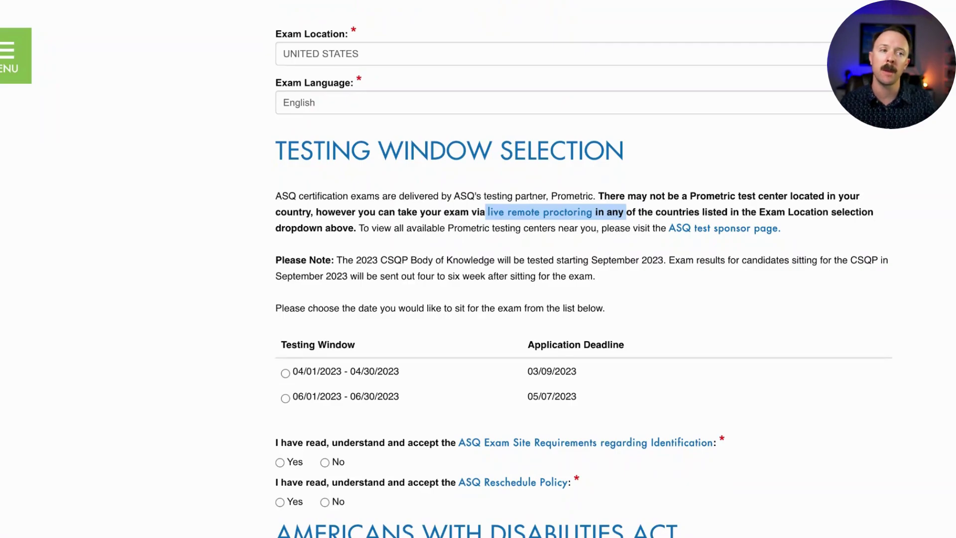
{"action": "scroll", "coordinate": [350, 291], "scroll_direction": "down", "scroll_amount": 1}
{"action": "left_click", "coordinate": [350, 291]}
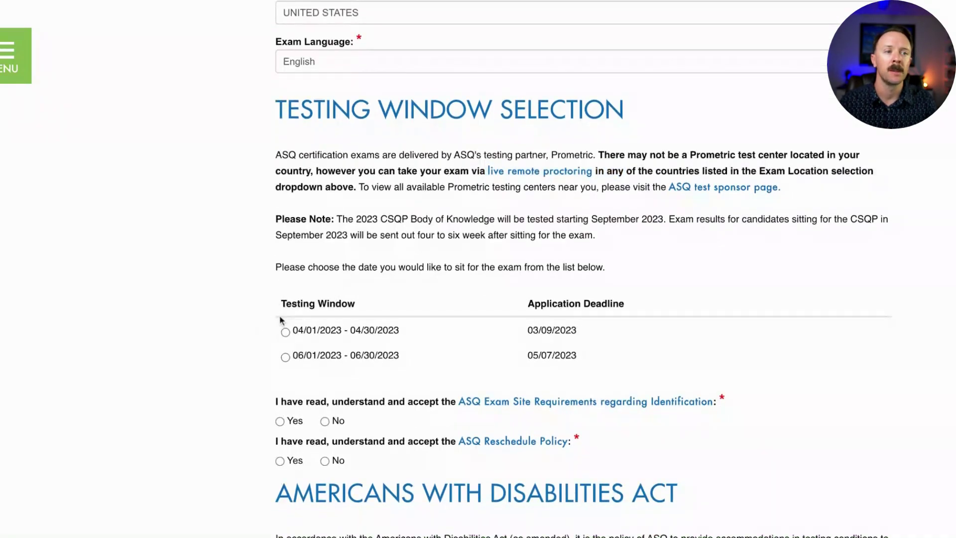
{"action": "scroll", "coordinate": [280, 320], "scroll_direction": "down", "scroll_amount": 1}
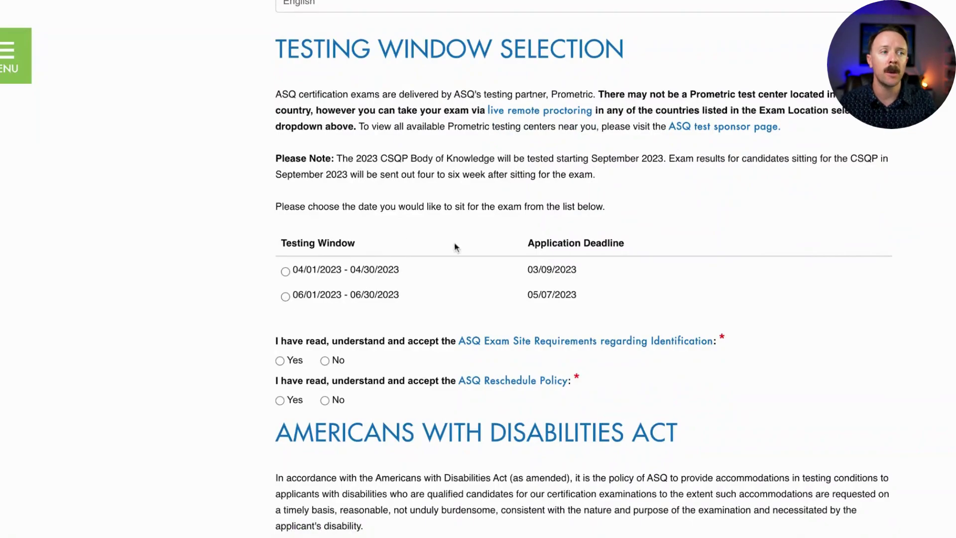
{"action": "left_click_drag", "start_coordinate": [527, 243], "coordinate": [631, 246]}
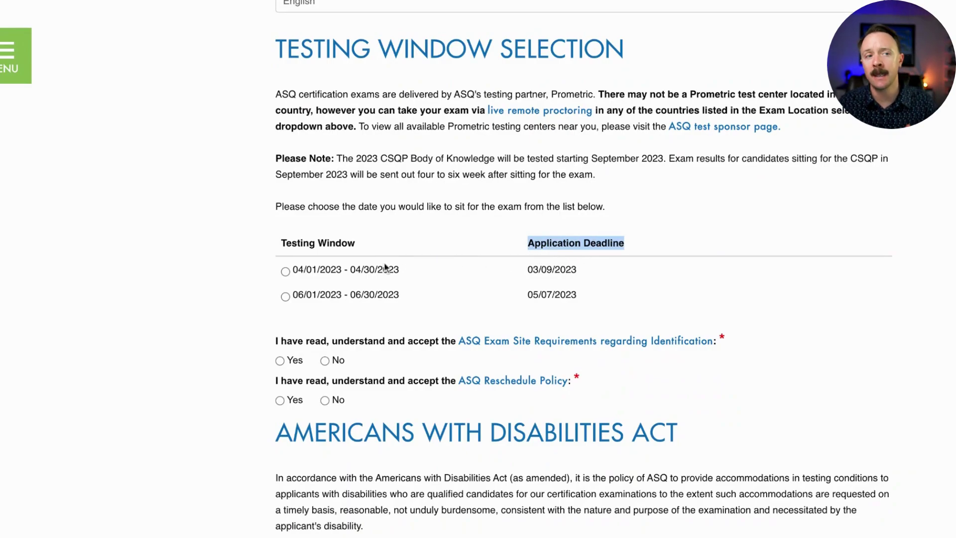
Check the application deadline of the April testing window and choose the 06/01/2023 - 06/30/2023 window for the exam
{"action": "left_click", "coordinate": [519, 271]}
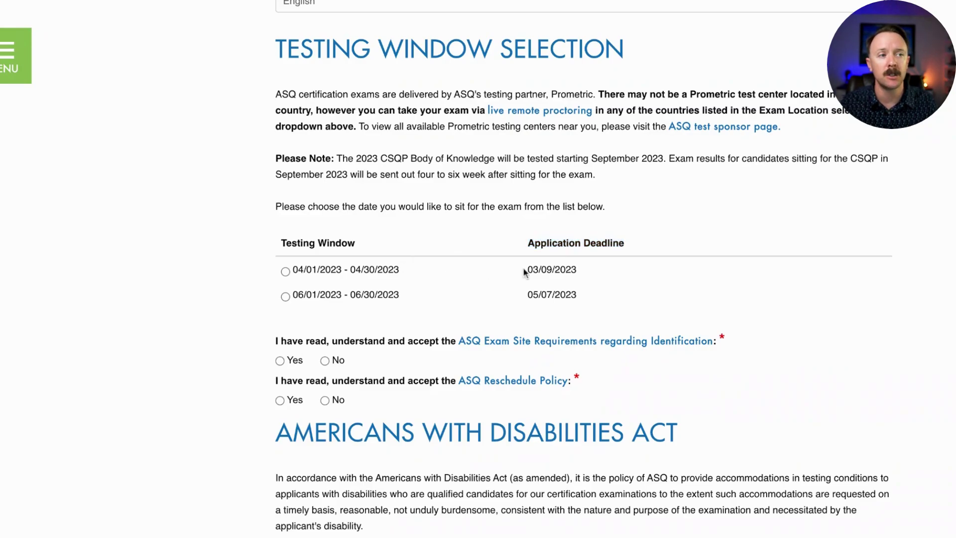
{"action": "left_click_drag", "start_coordinate": [524, 273], "coordinate": [581, 273]}
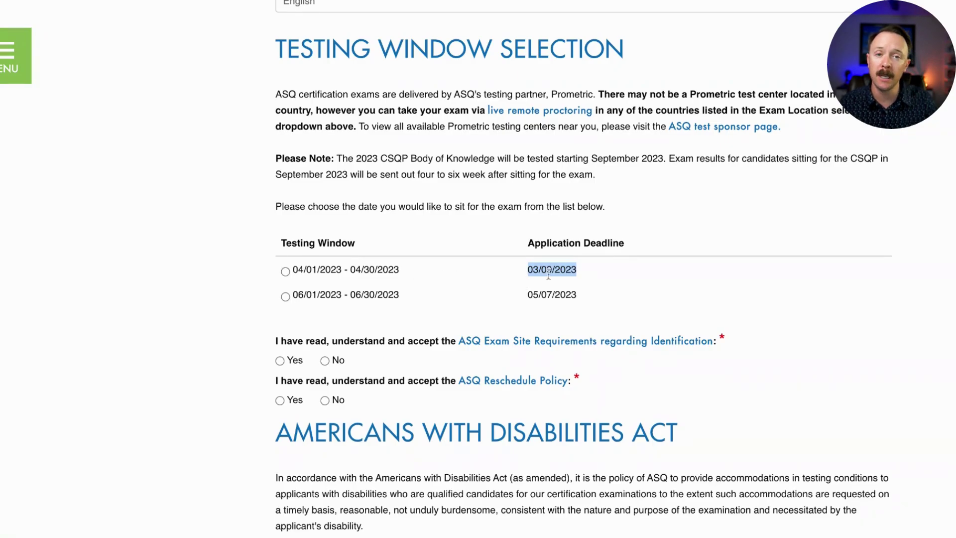
{"action": "left_click", "coordinate": [309, 304]}
{"action": "left_click", "coordinate": [283, 297]}
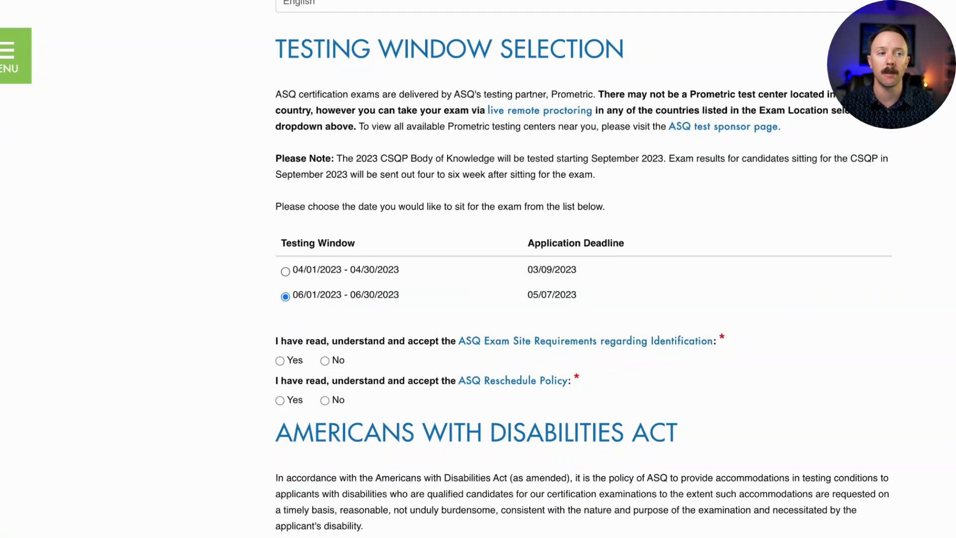
Answer Yes to accepting both the ASQ Exam Site Requirements regarding Identification and the ASQ Reschedule Policy
{"action": "scroll", "coordinate": [583, 269], "scroll_direction": "down", "scroll_amount": 2}
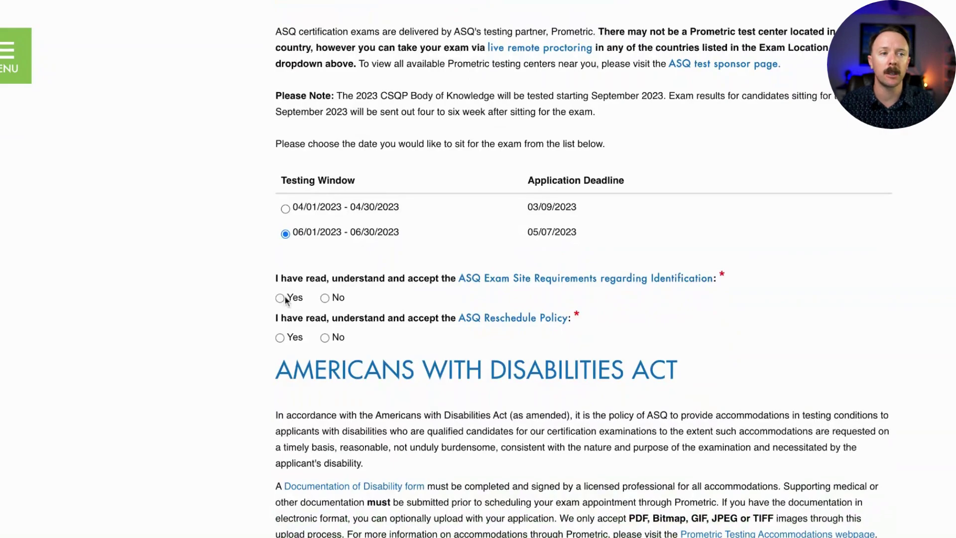
{"action": "left_click", "coordinate": [280, 298]}
{"action": "scroll", "coordinate": [278, 323], "scroll_direction": "down", "scroll_amount": 1}
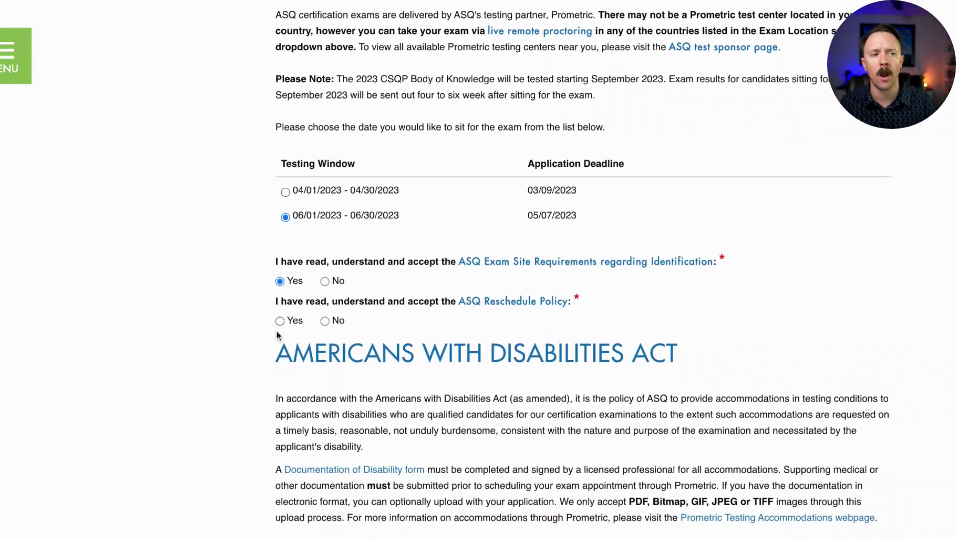
{"action": "scroll", "coordinate": [282, 287], "scroll_direction": "down", "scroll_amount": 2}
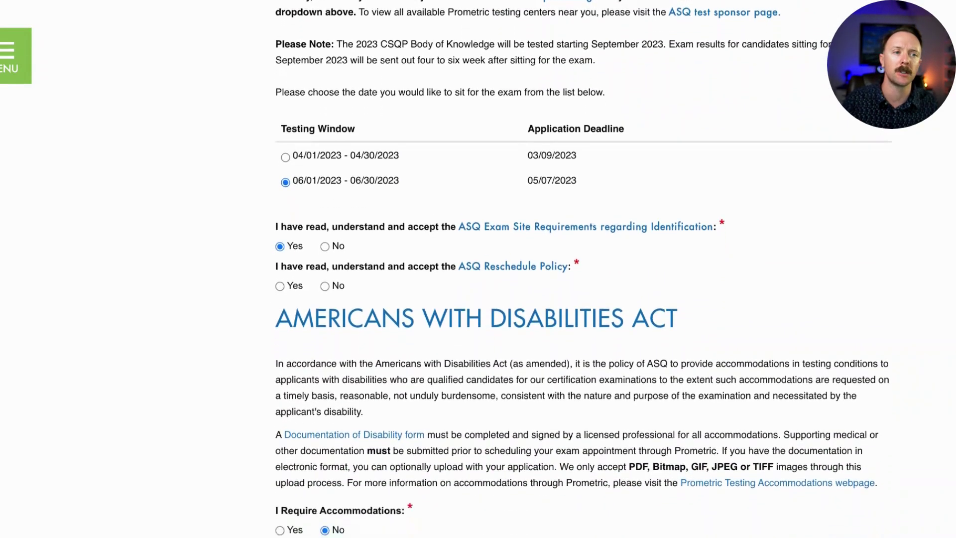
{"action": "left_click", "coordinate": [280, 281]}
Set the shipping address to the home address given above in the application
{"action": "scroll", "coordinate": [302, 301], "scroll_direction": "down", "scroll_amount": 3}
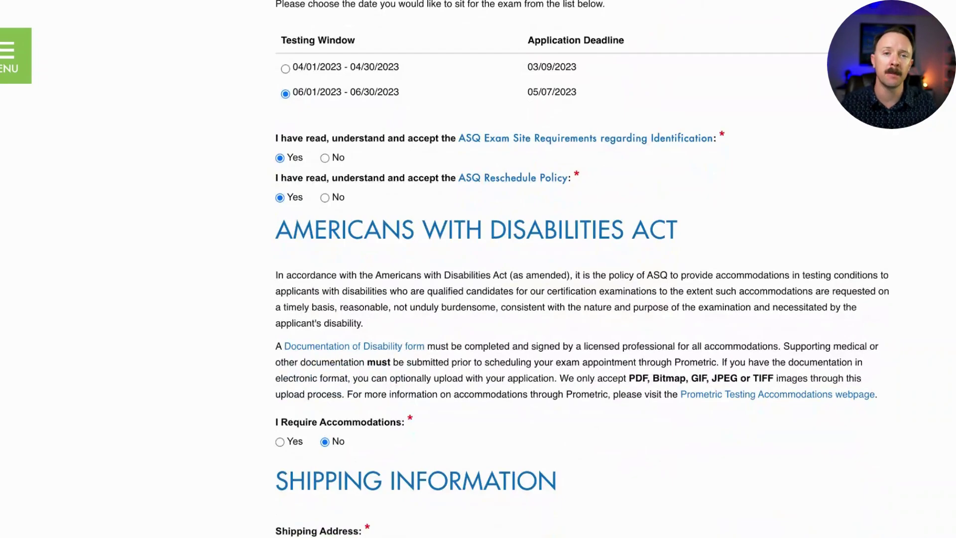
{"action": "scroll", "coordinate": [581, 269], "scroll_direction": "down", "scroll_amount": 4}
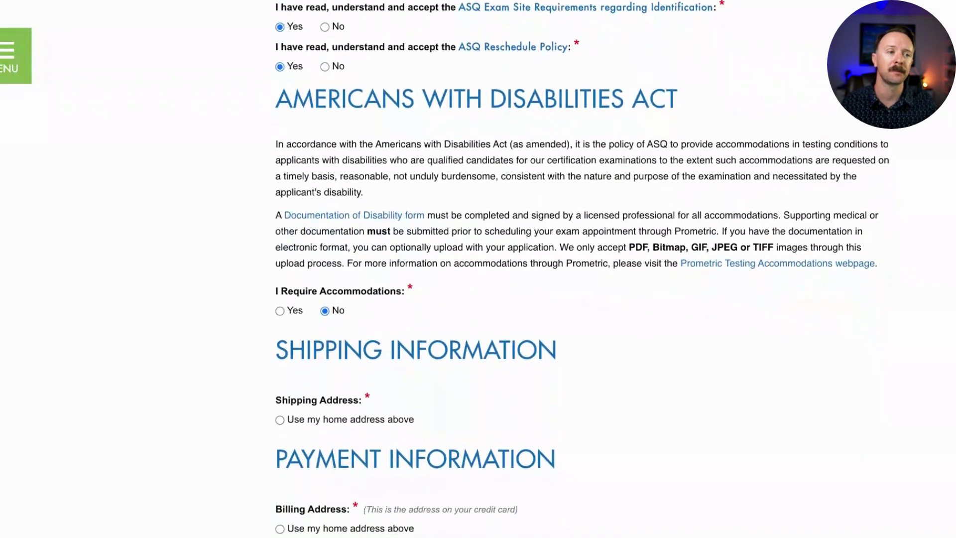
{"action": "scroll", "coordinate": [581, 269], "scroll_direction": "down", "scroll_amount": 4}
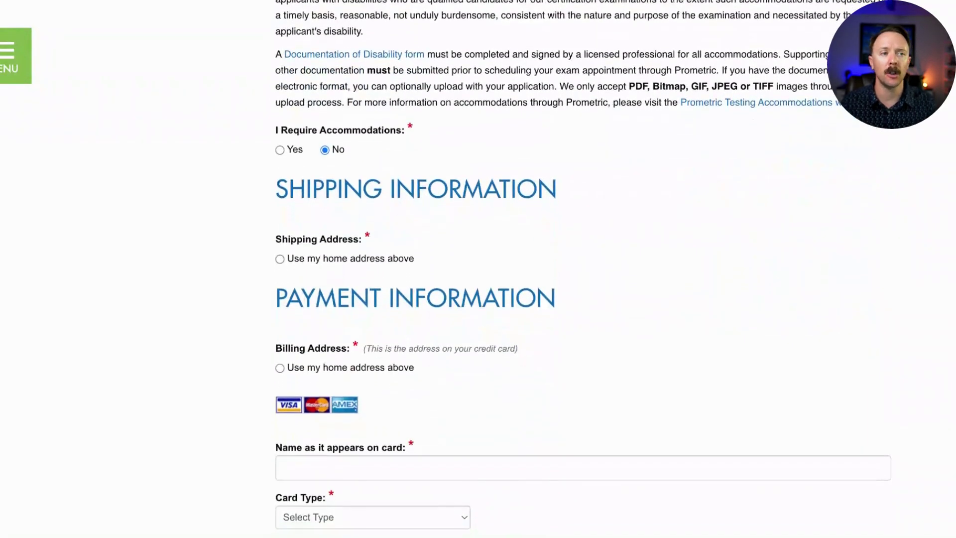
{"action": "left_click", "coordinate": [279, 259]}
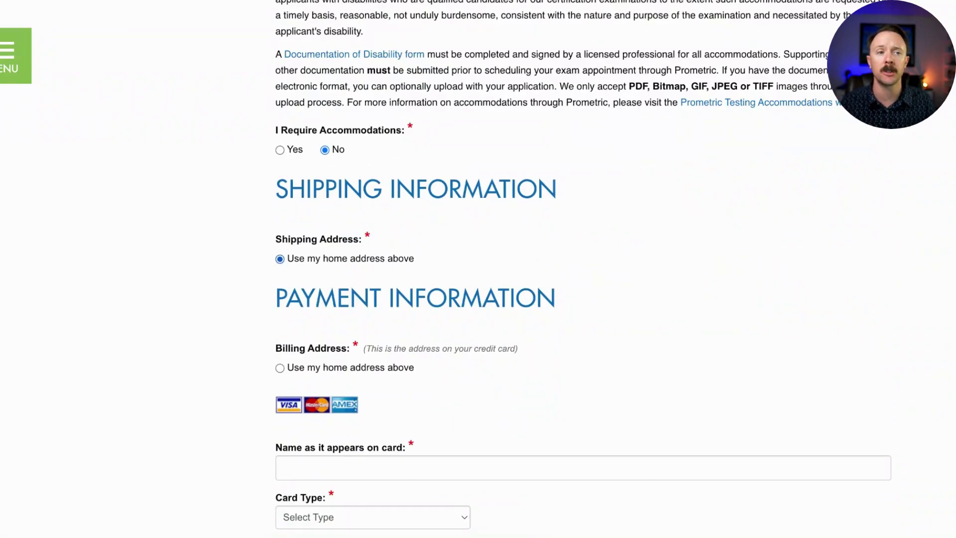
Go through the ASQ Candidate Agreement to its end and consent to its terms
{"action": "scroll", "coordinate": [581, 269], "scroll_direction": "down", "scroll_amount": 6}
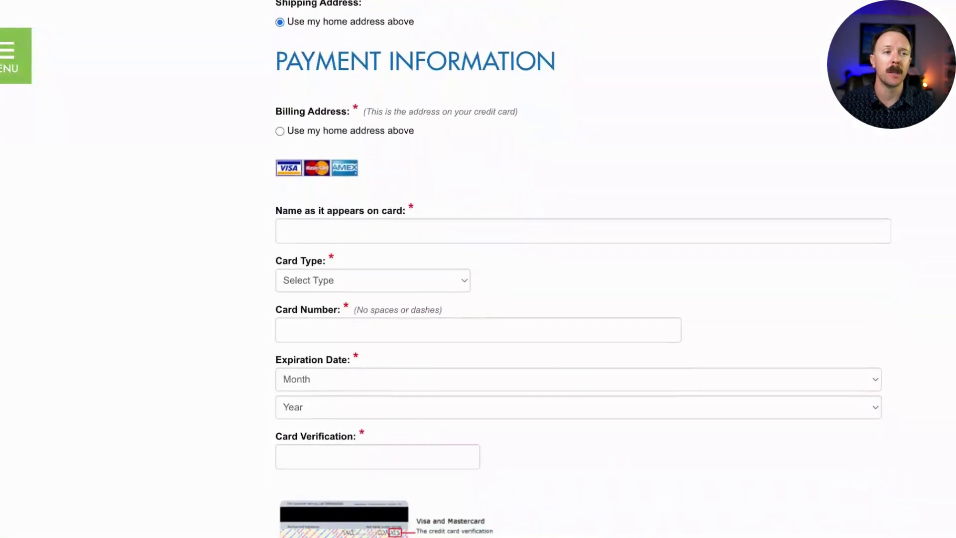
{"action": "scroll", "coordinate": [582, 269], "scroll_direction": "down", "scroll_amount": 2}
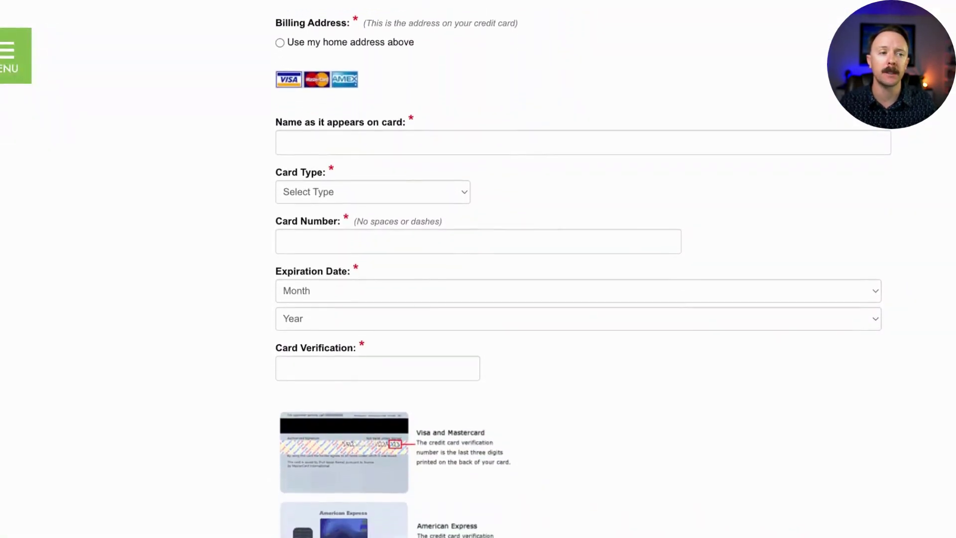
{"action": "scroll", "coordinate": [582, 269], "scroll_direction": "down", "scroll_amount": 5}
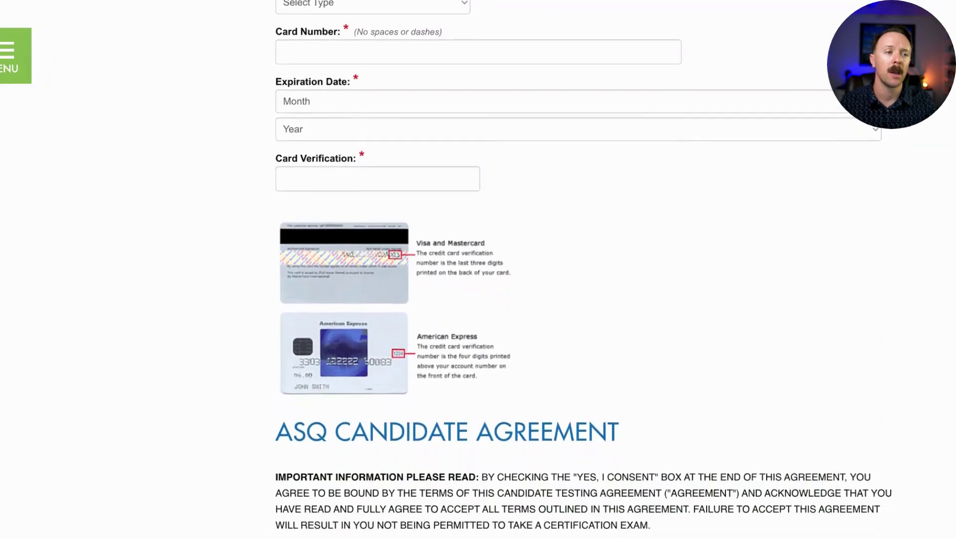
{"action": "scroll", "coordinate": [581, 269], "scroll_direction": "down", "scroll_amount": 8}
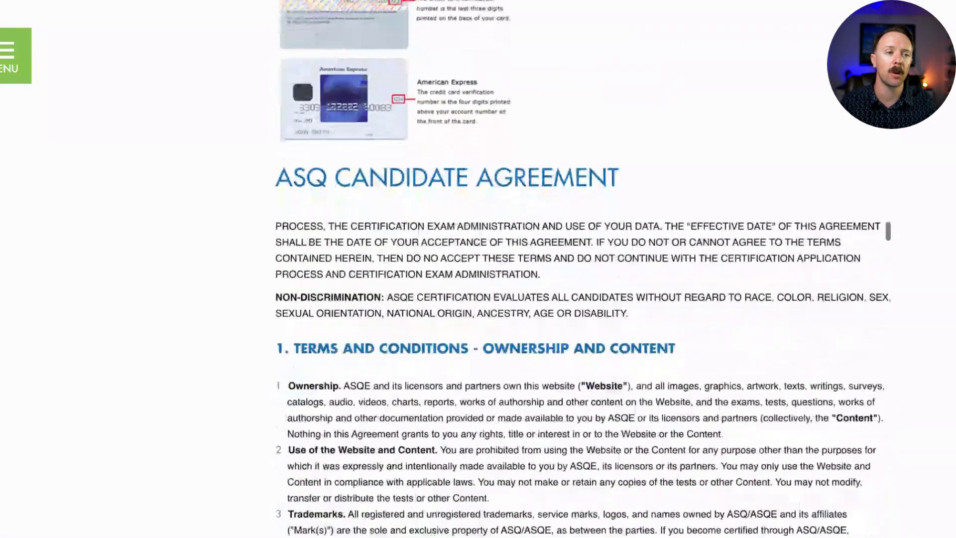
{"action": "scroll", "coordinate": [582, 374], "scroll_direction": "down", "scroll_amount": 1}
{"action": "scroll", "coordinate": [582, 373], "scroll_direction": "down", "scroll_amount": 6}
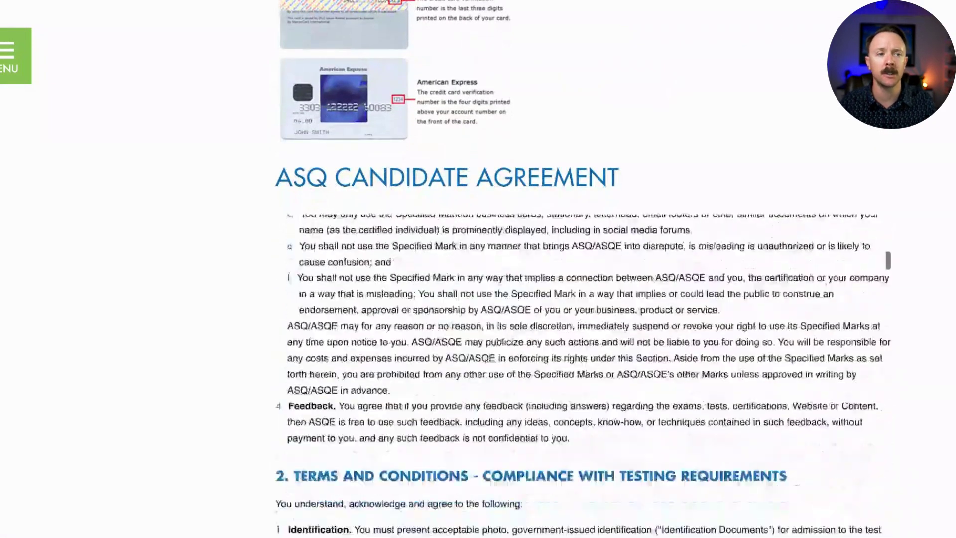
{"action": "scroll", "coordinate": [583, 373], "scroll_direction": "down", "scroll_amount": 15}
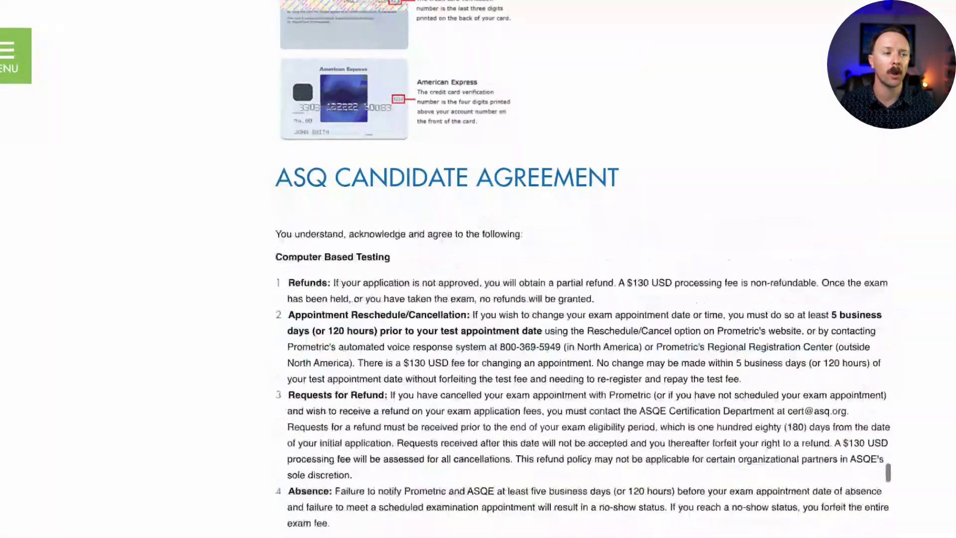
{"action": "scroll", "coordinate": [583, 373], "scroll_direction": "down", "scroll_amount": 10}
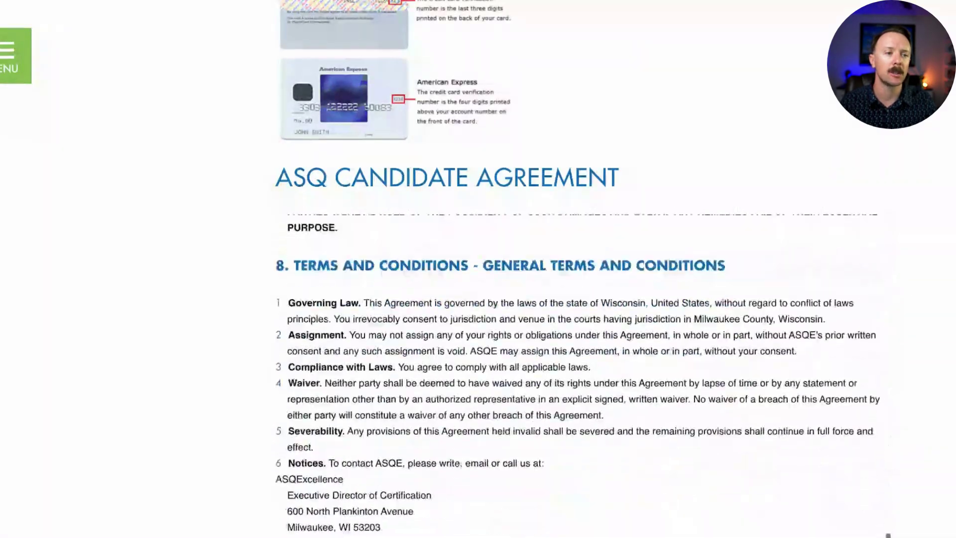
{"action": "scroll", "coordinate": [582, 373], "scroll_direction": "down", "scroll_amount": 13}
{"action": "scroll", "coordinate": [583, 373], "scroll_direction": "up", "scroll_amount": 6}
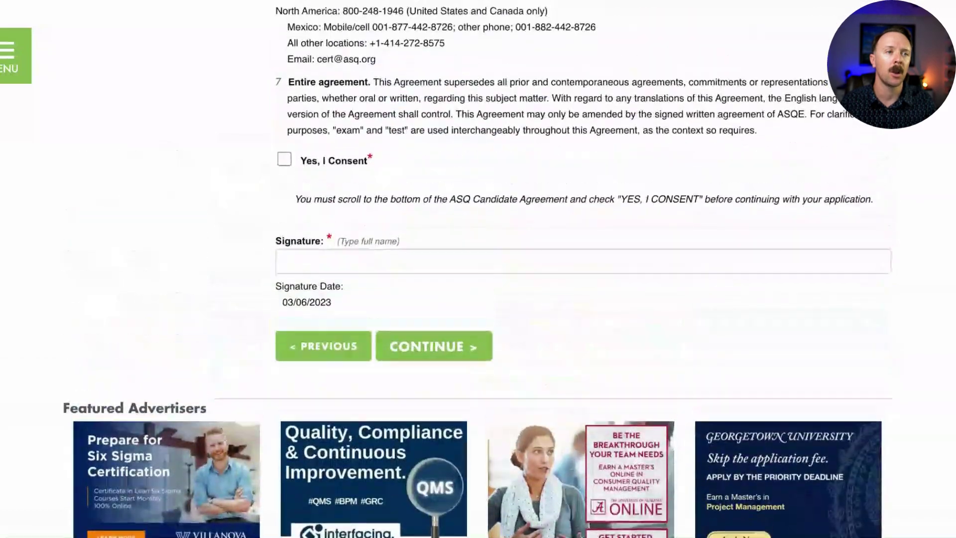
{"action": "left_click", "coordinate": [283, 186]}
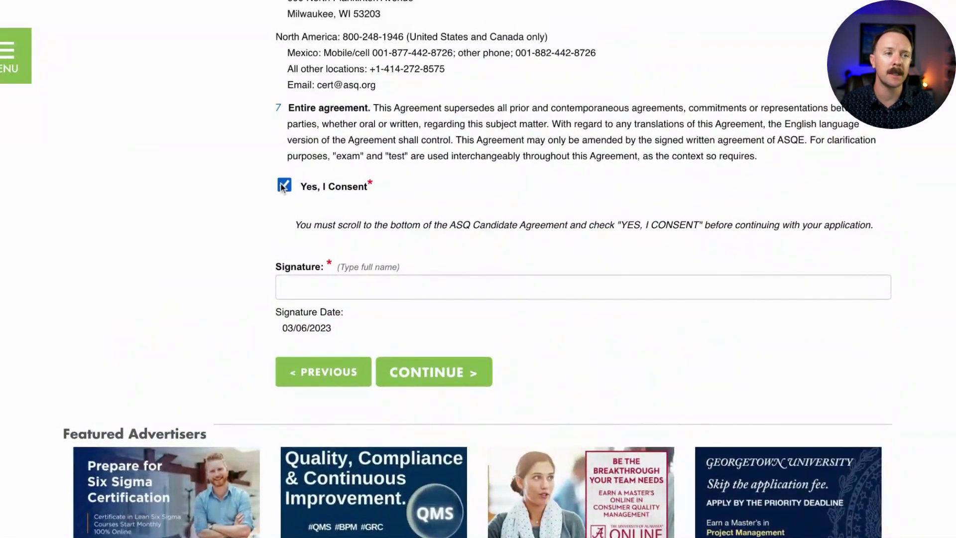
Try to continue from the agreement's signature area and return to the Payment Information section
{"action": "left_click", "coordinate": [310, 285]}
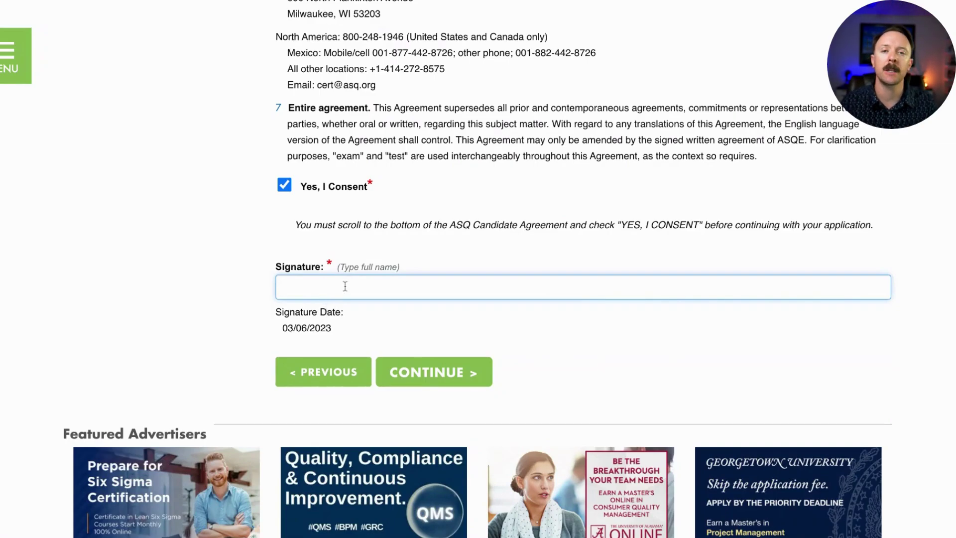
{"action": "left_click", "coordinate": [424, 382]}
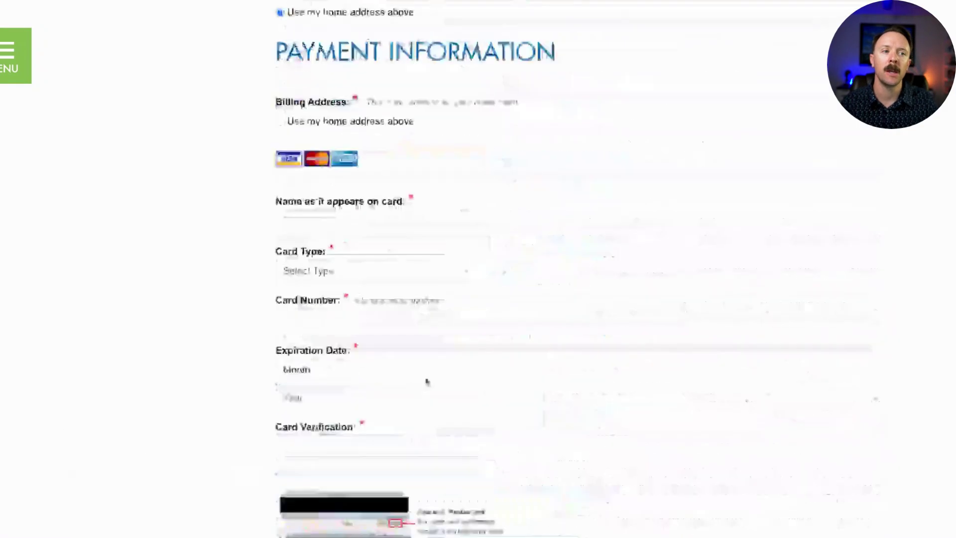
{"action": "scroll", "coordinate": [426, 382], "scroll_direction": "up", "scroll_amount": 10}
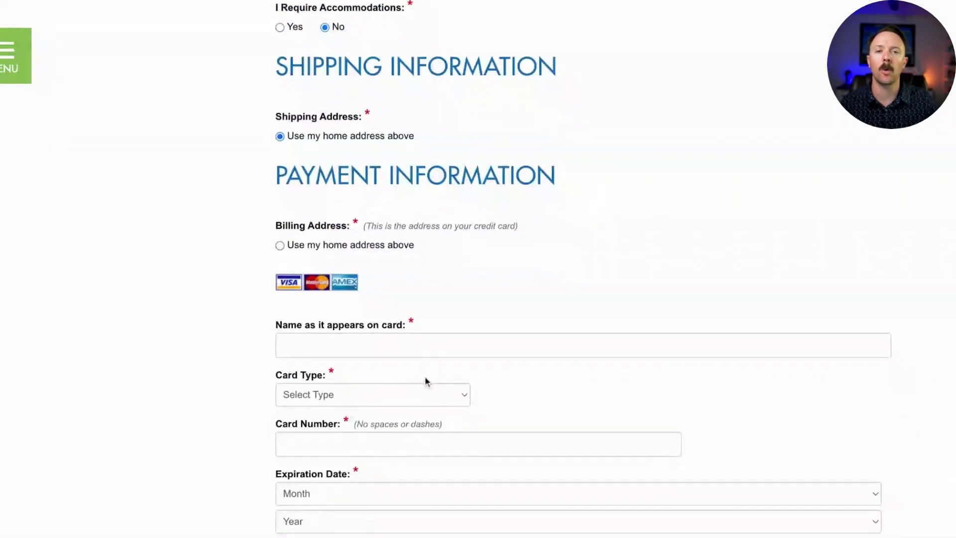